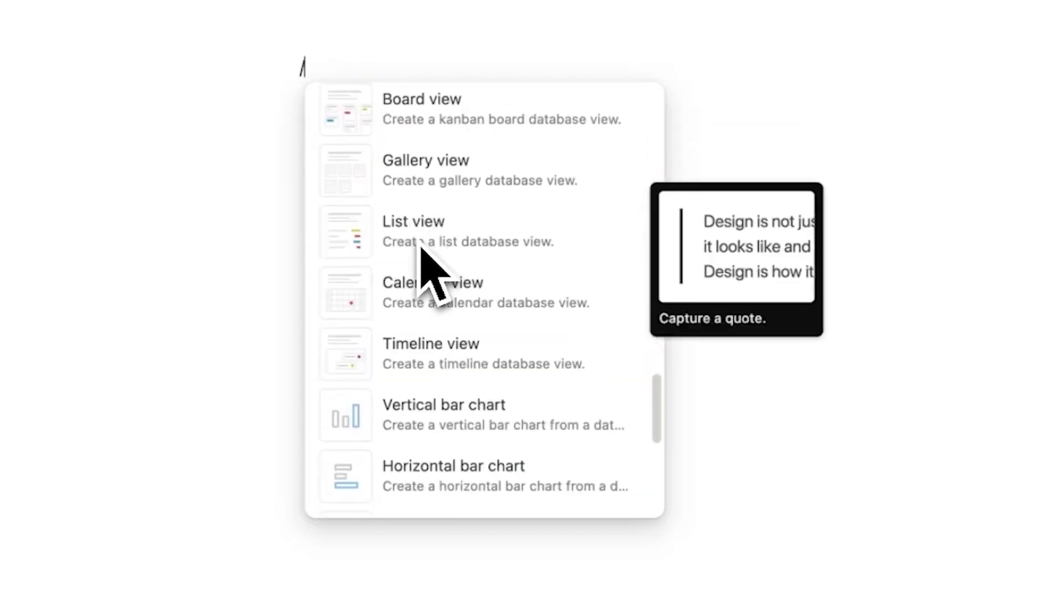
# Browse the sidebar and open Basic OS, showing the Tasks calendar for April 2025 in Month View
pyautogui.scroll(20, 454, 299)
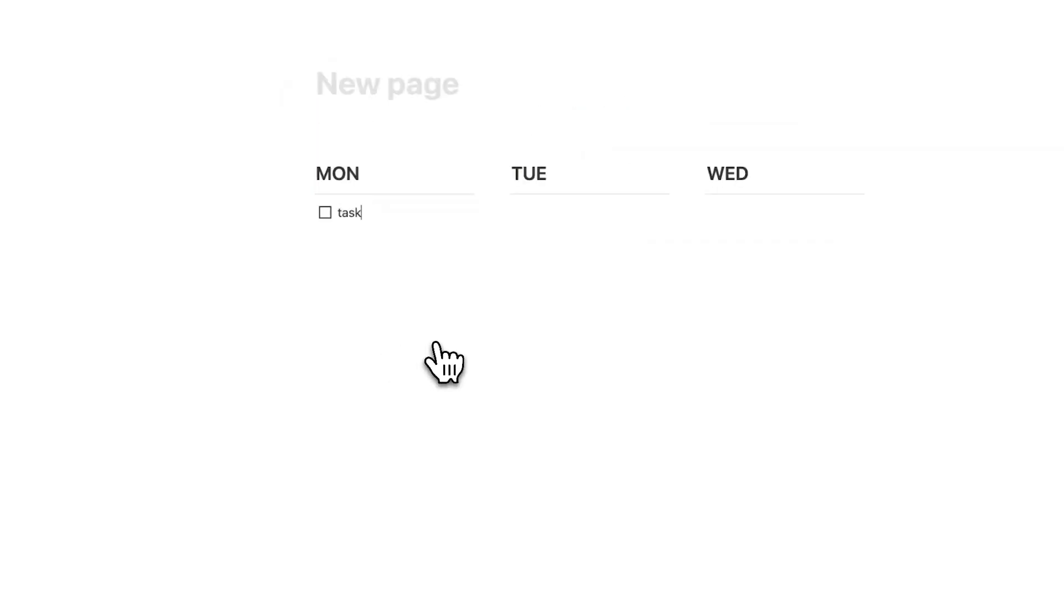
pyautogui.write('3')
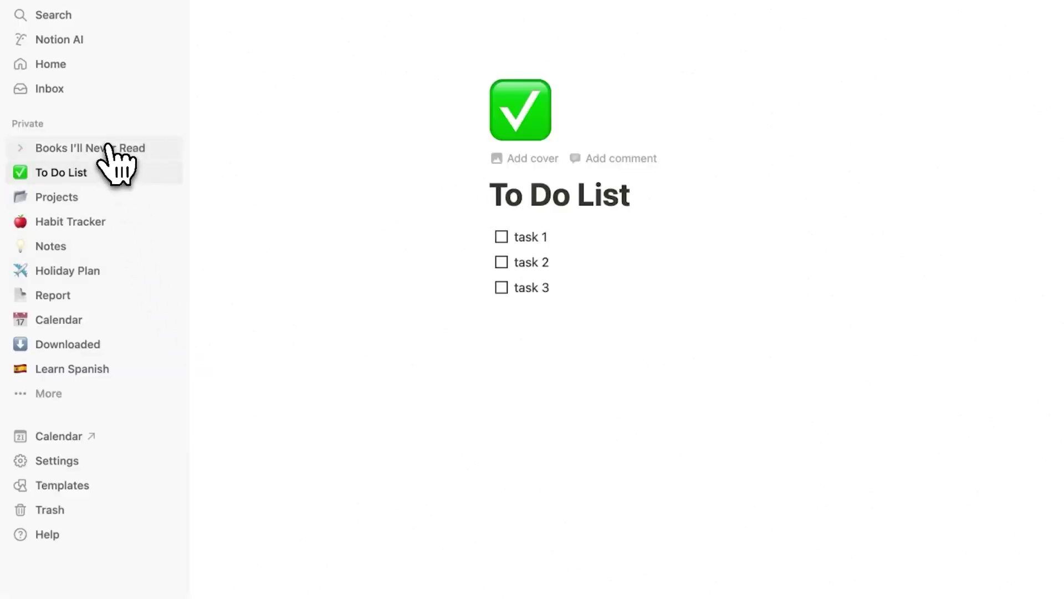
pyautogui.click(72, 390)
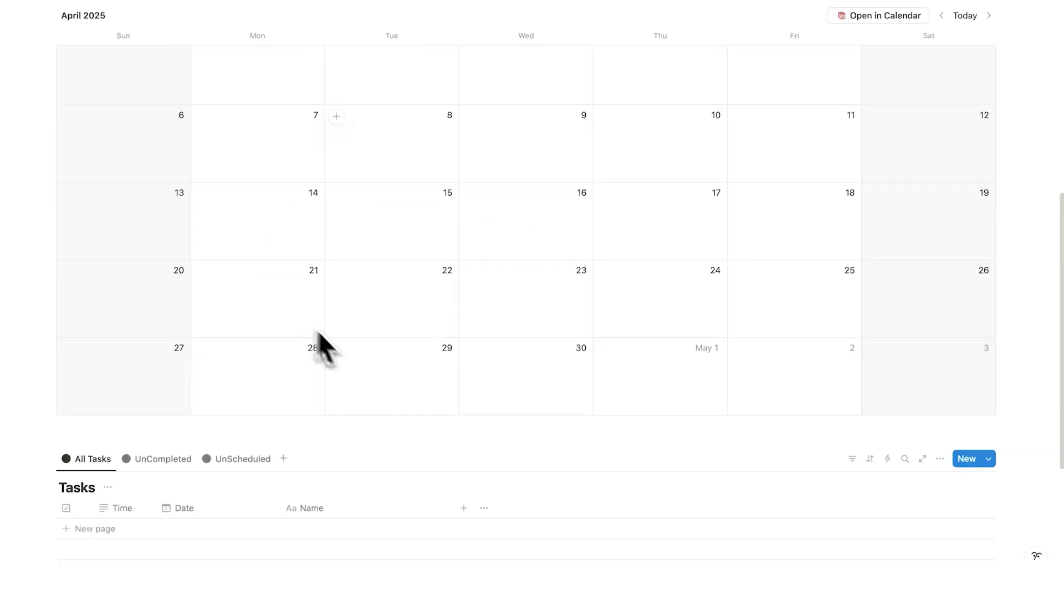
pyautogui.scroll(-3, 571, 381)
pyautogui.scroll(10, 601, 373)
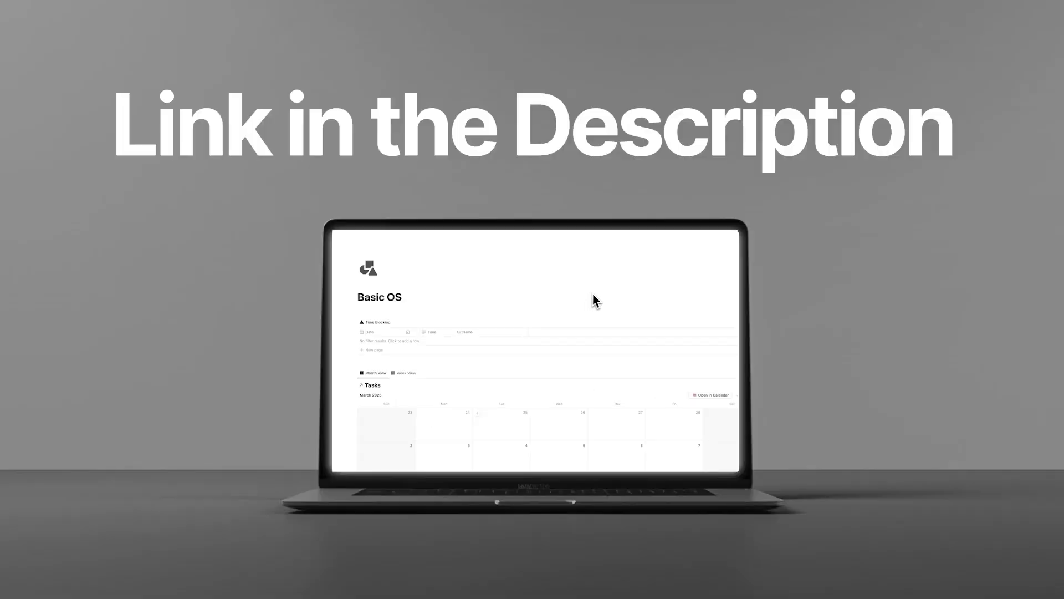
pyautogui.scroll(-10, 561, 295)
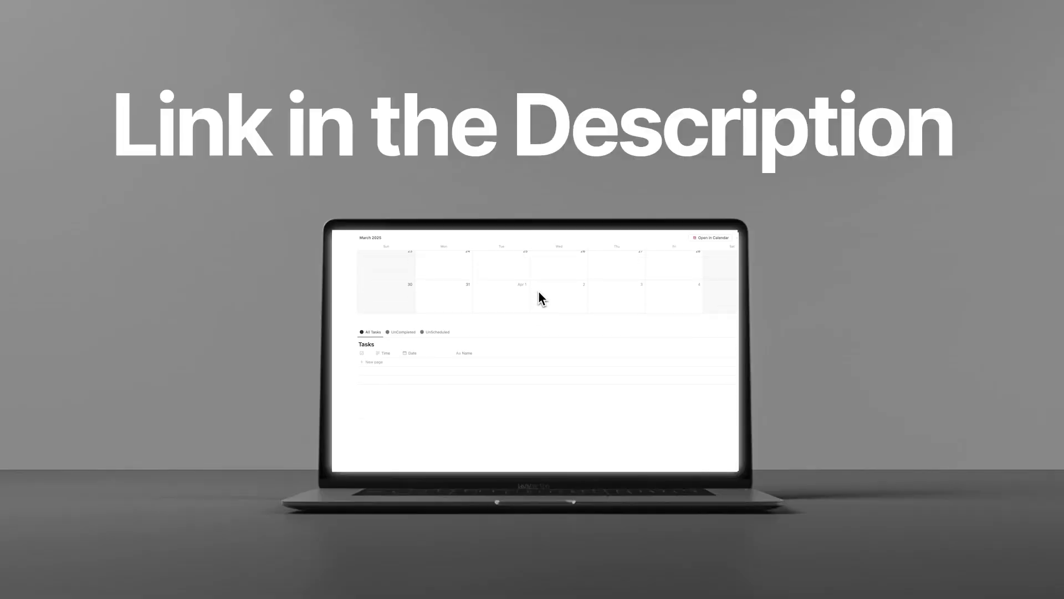
pyautogui.scroll(10, 538, 291)
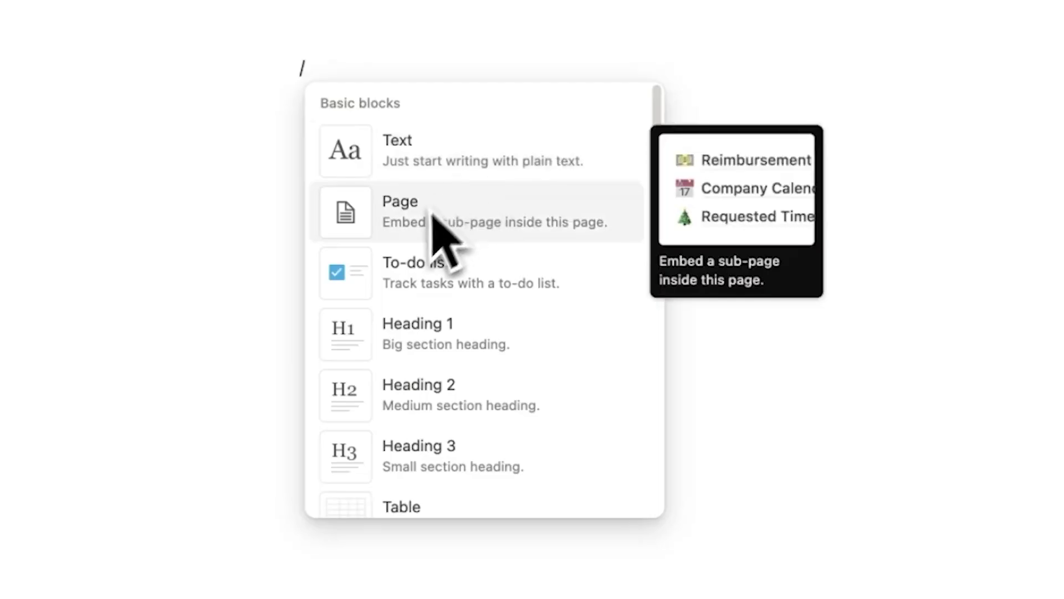
pyautogui.scroll(-10, 438, 233)
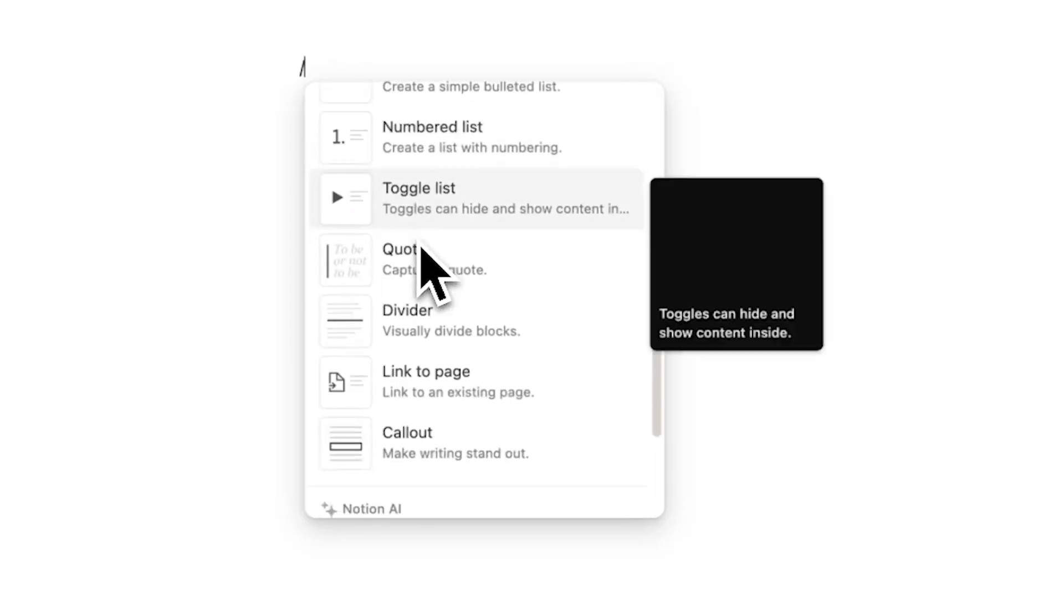
pyautogui.scroll(-5, 422, 245)
pyautogui.scroll(10, 460, 305)
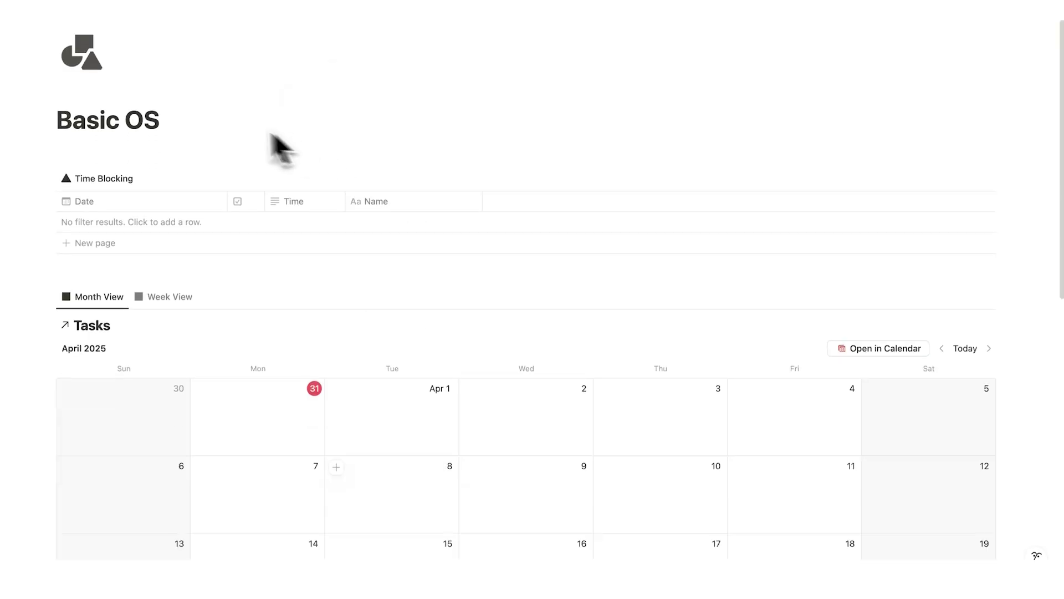
pyautogui.scroll(-10, 233, 155)
pyautogui.scroll(10, 269, 262)
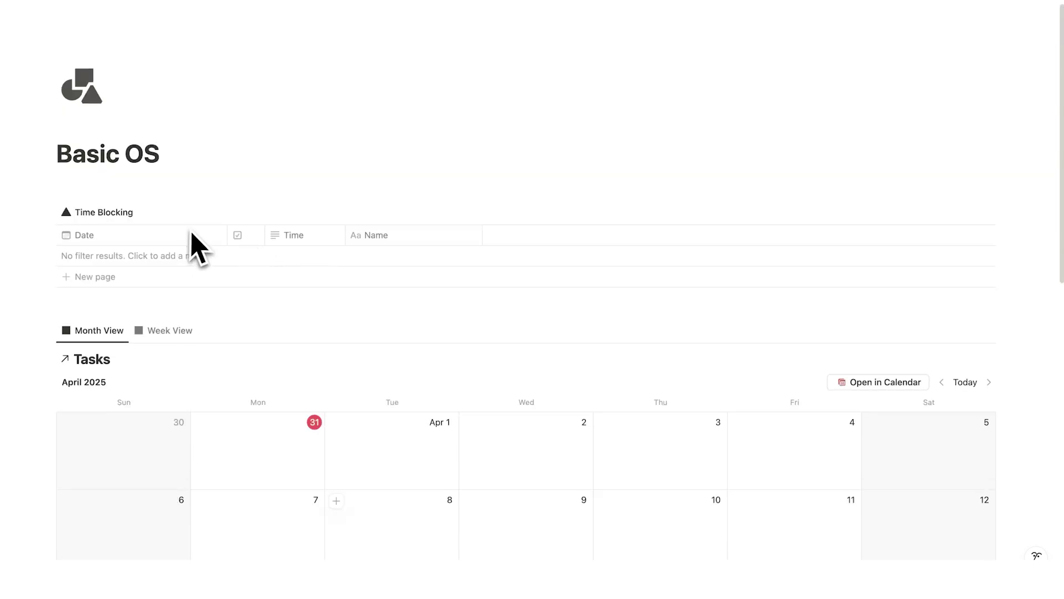
pyautogui.scroll(-10, 166, 255)
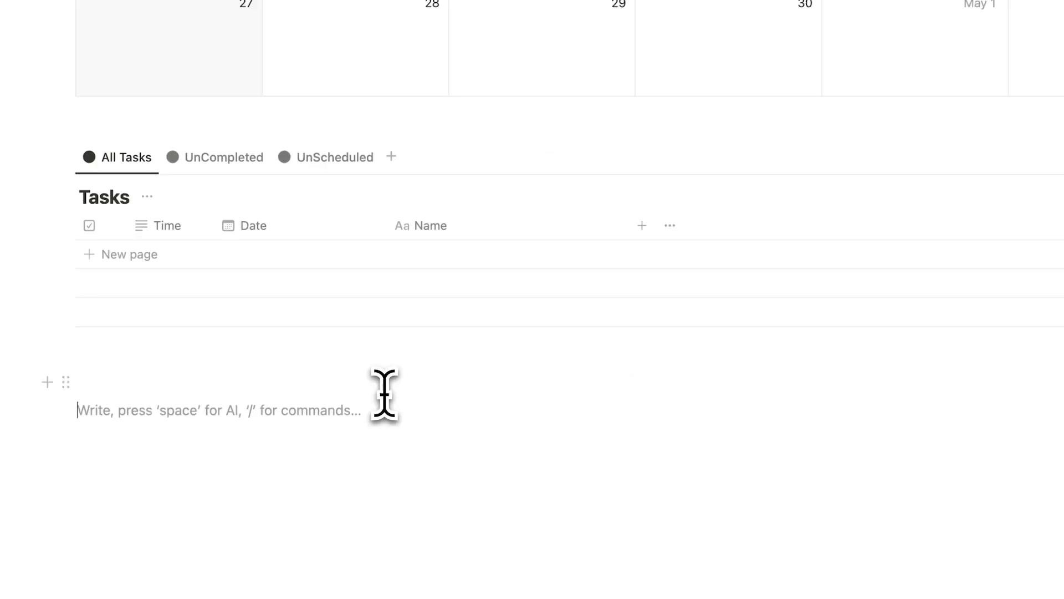
# Insert a new empty table database below Tasks with rows Project 1 and Project 2
pyautogui.write('/database')
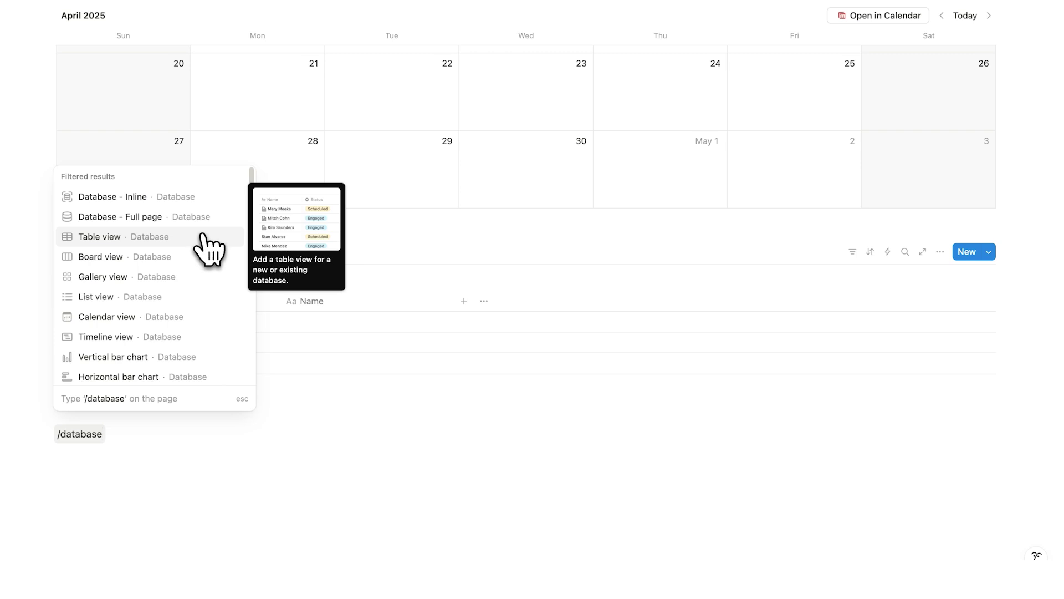
pyautogui.click(111, 243)
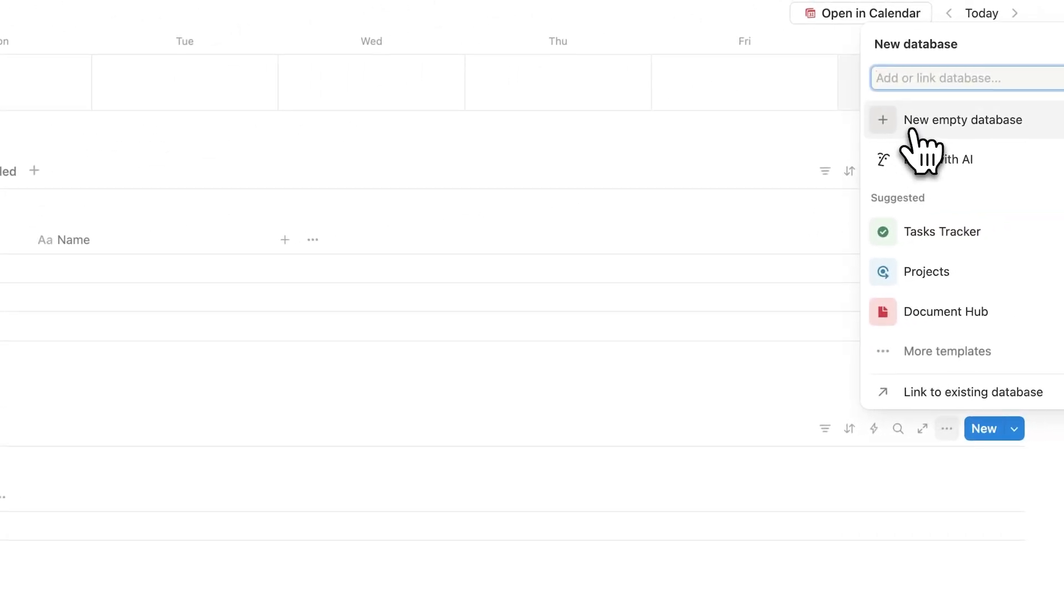
pyautogui.click(912, 133)
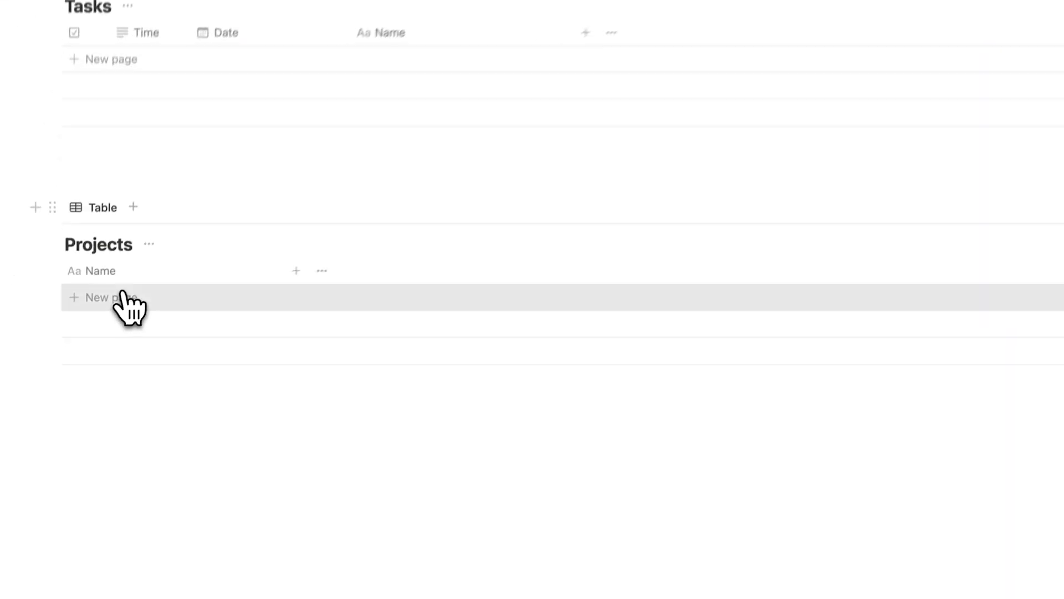
pyautogui.click(123, 294)
pyautogui.write('P')
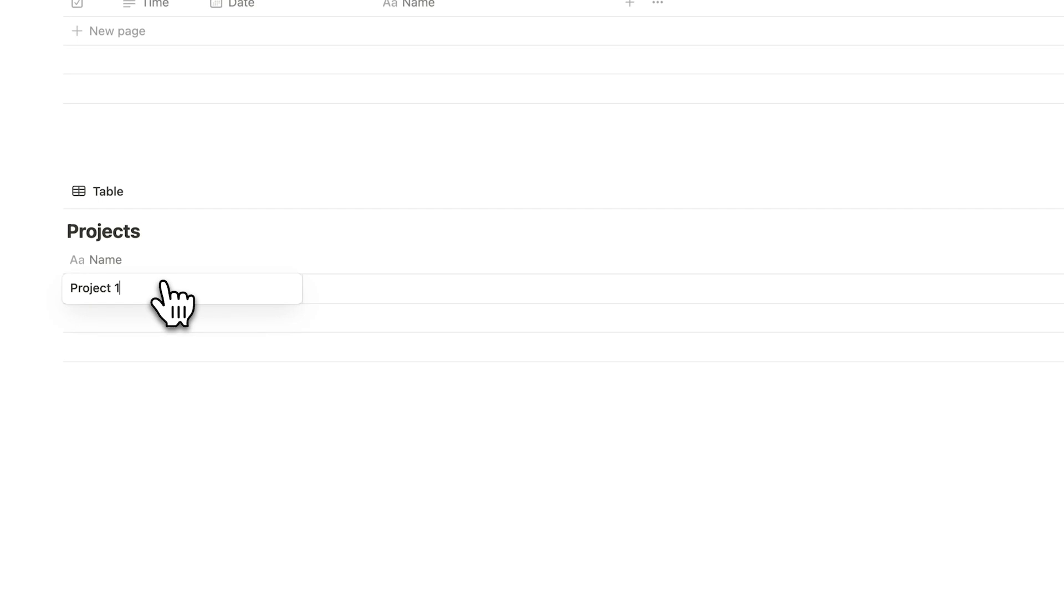
pyautogui.write('roject 1')
pyautogui.press('Return')
pyautogui.click(150, 325)
pyautogui.write('P')
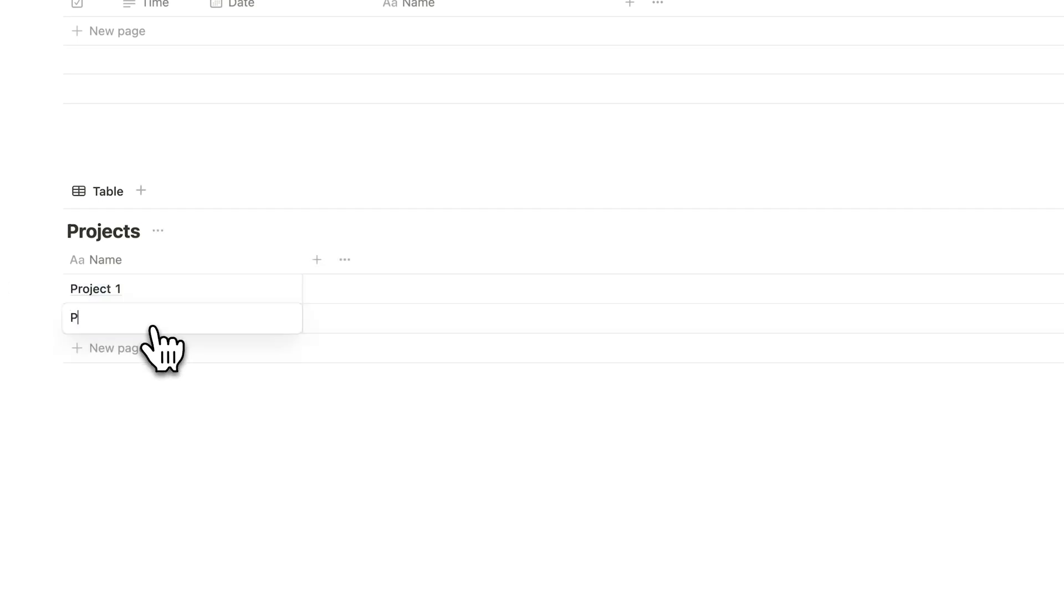
pyautogui.write('roject 2')
pyautogui.click(216, 422)
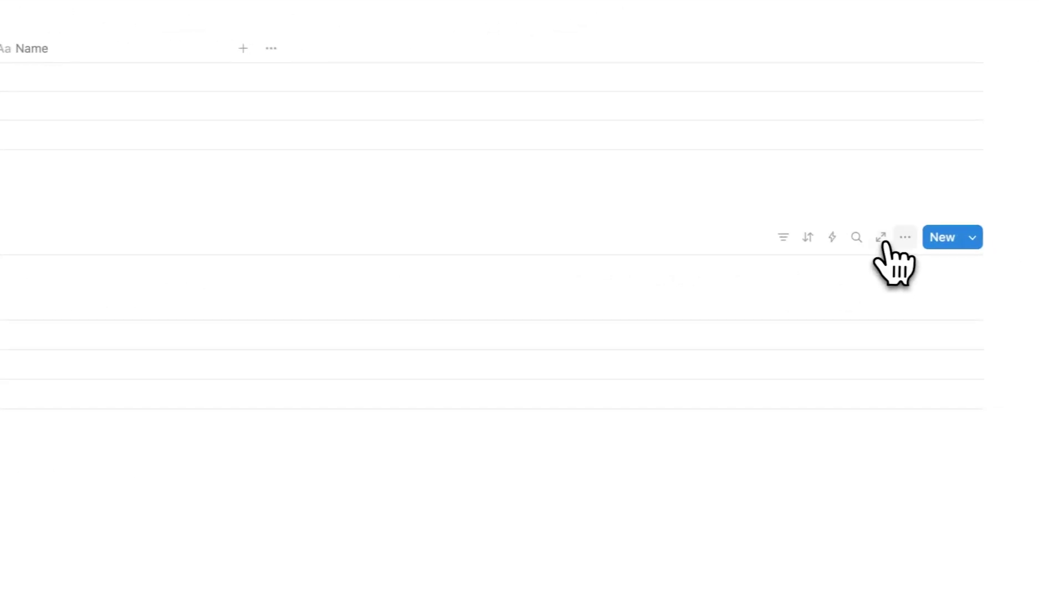
# Switch the Projects database layout to Gallery cards
pyautogui.click(888, 237)
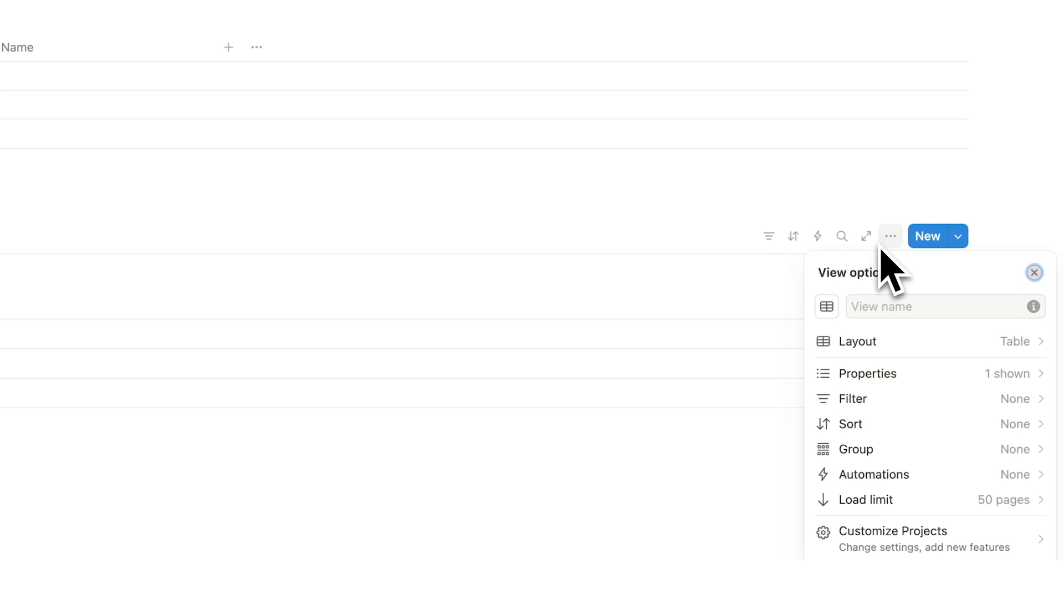
pyautogui.click(873, 339)
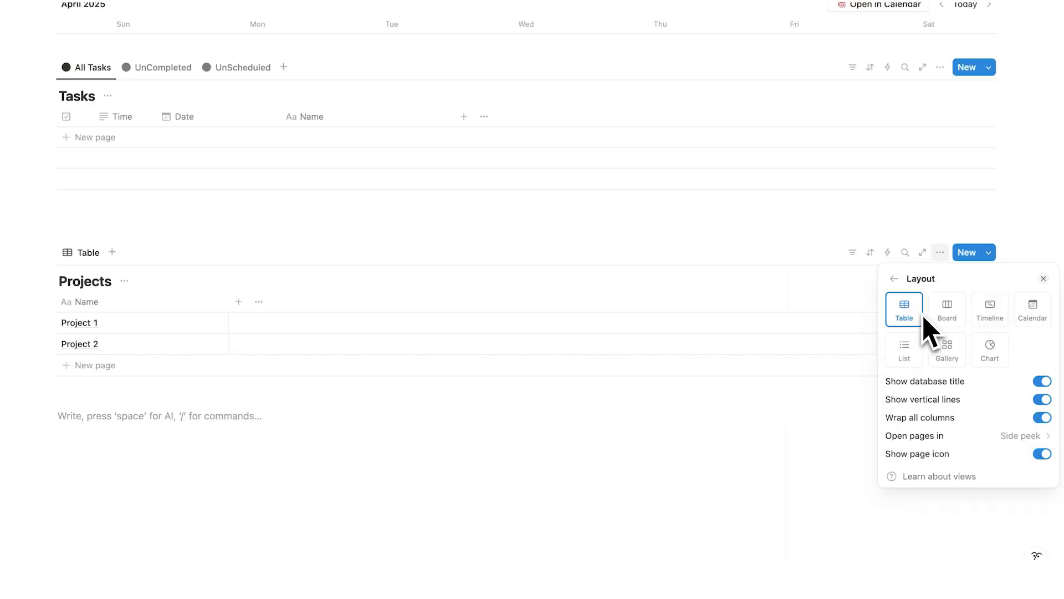
pyautogui.click(961, 345)
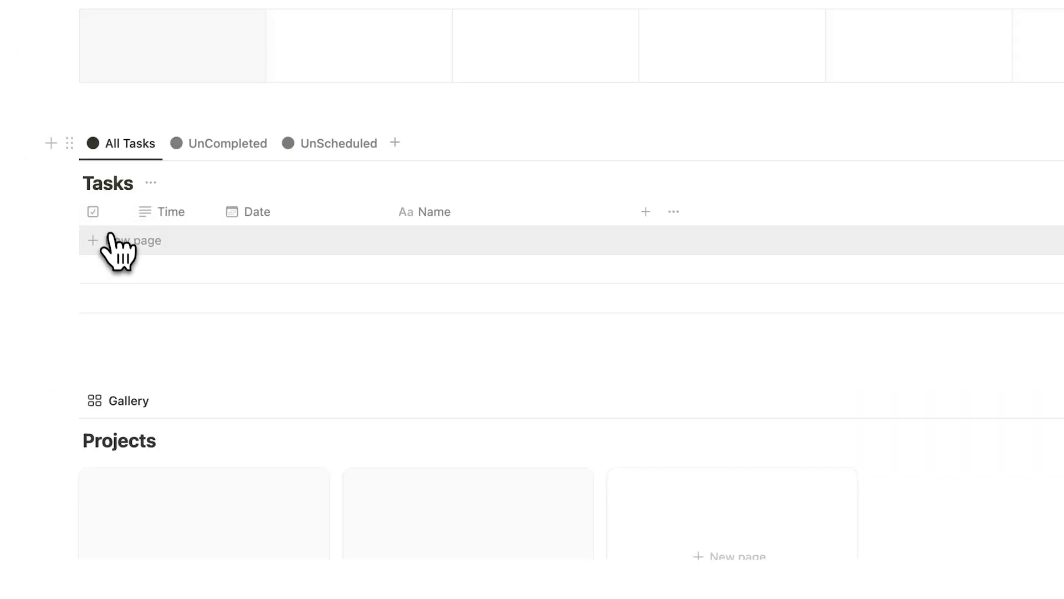
# Add rows Task 1 and Task 2 to the Tasks table
pyautogui.click(111, 239)
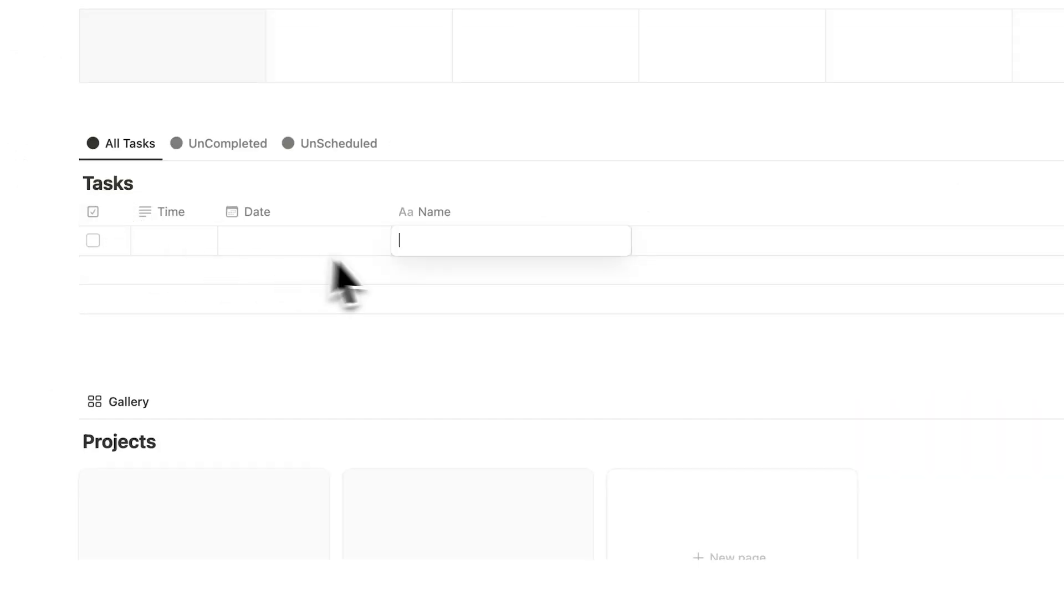
pyautogui.write('Task 1')
pyautogui.press('Return')
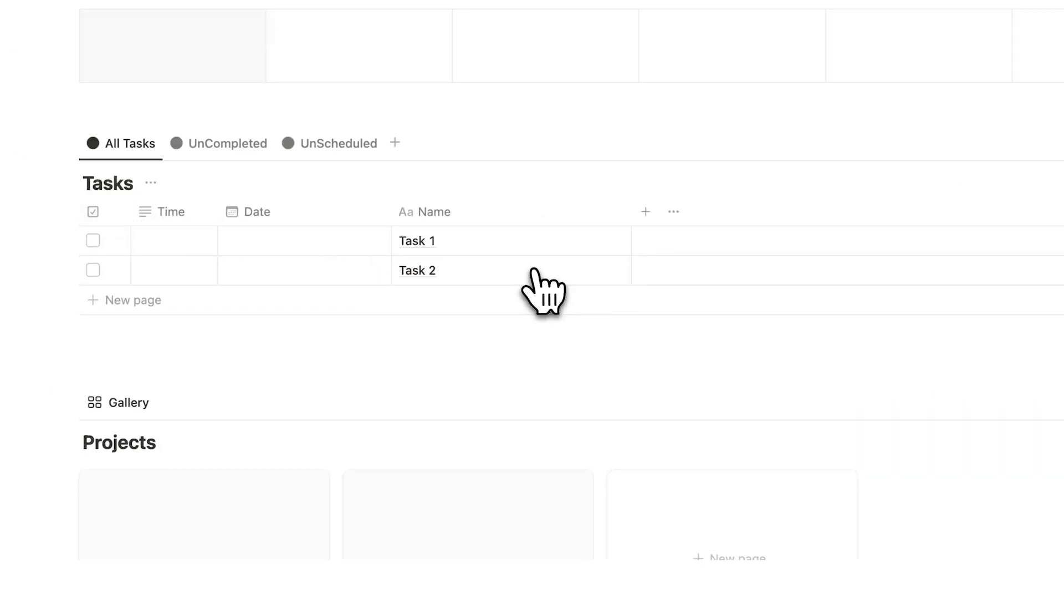
pyautogui.click(529, 270)
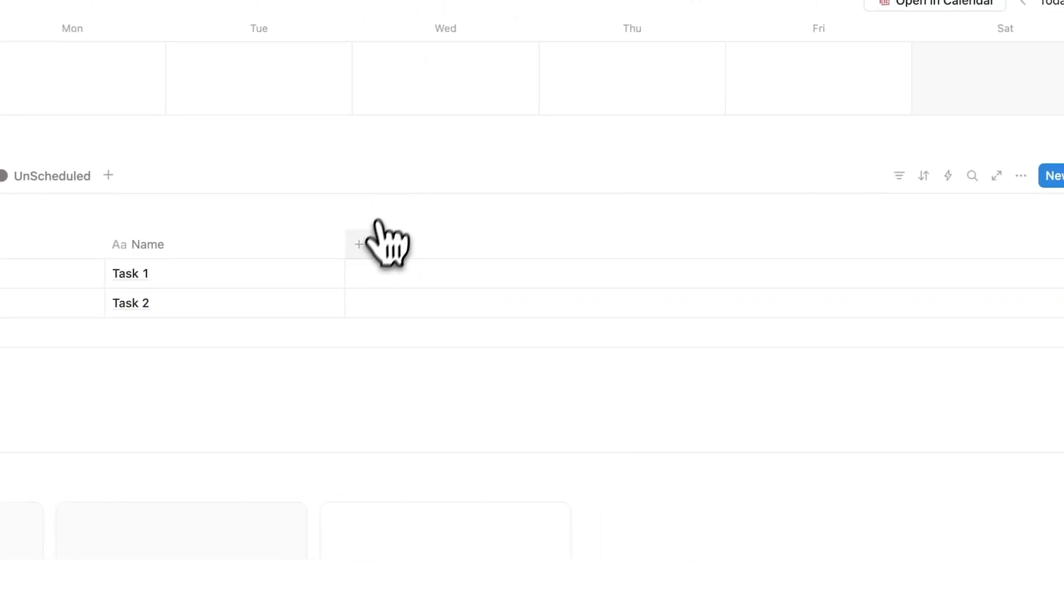
# Add a two-way Relation property linking Tasks to the Projects database
pyautogui.click(356, 244)
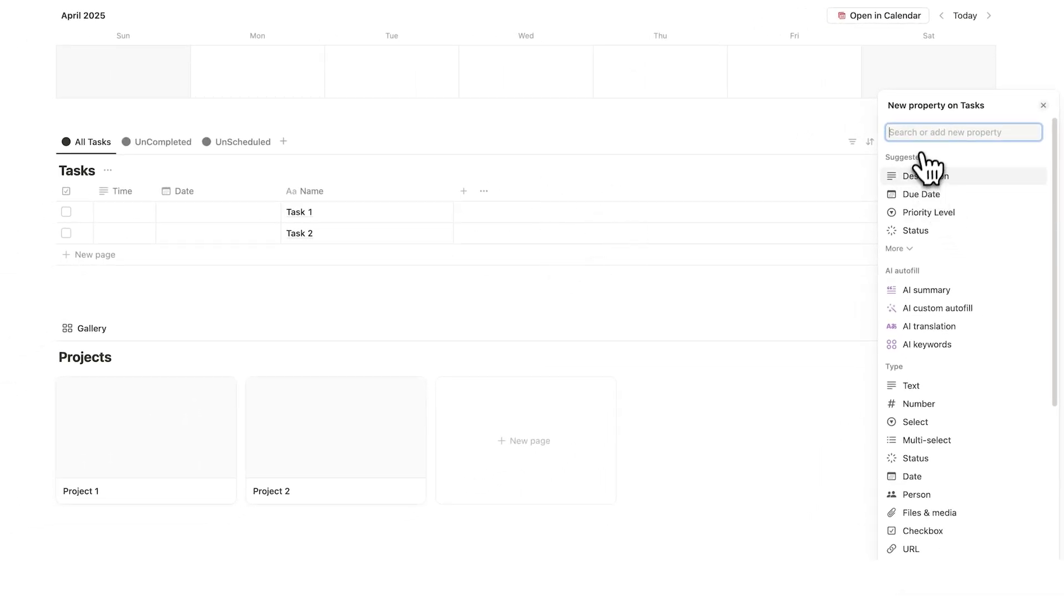
pyautogui.scroll(-5, 953, 183)
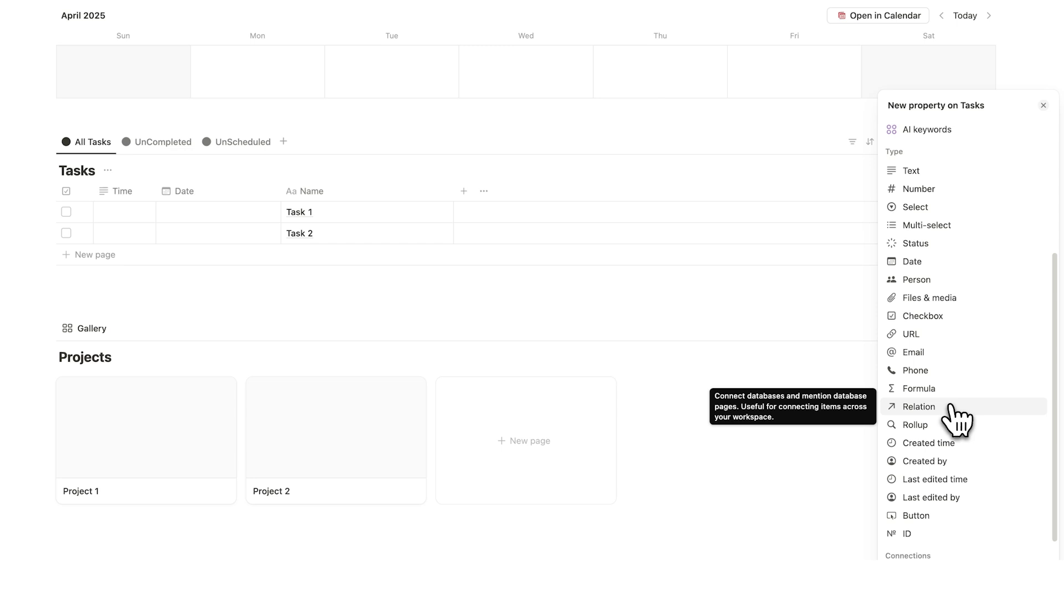
pyautogui.click(949, 407)
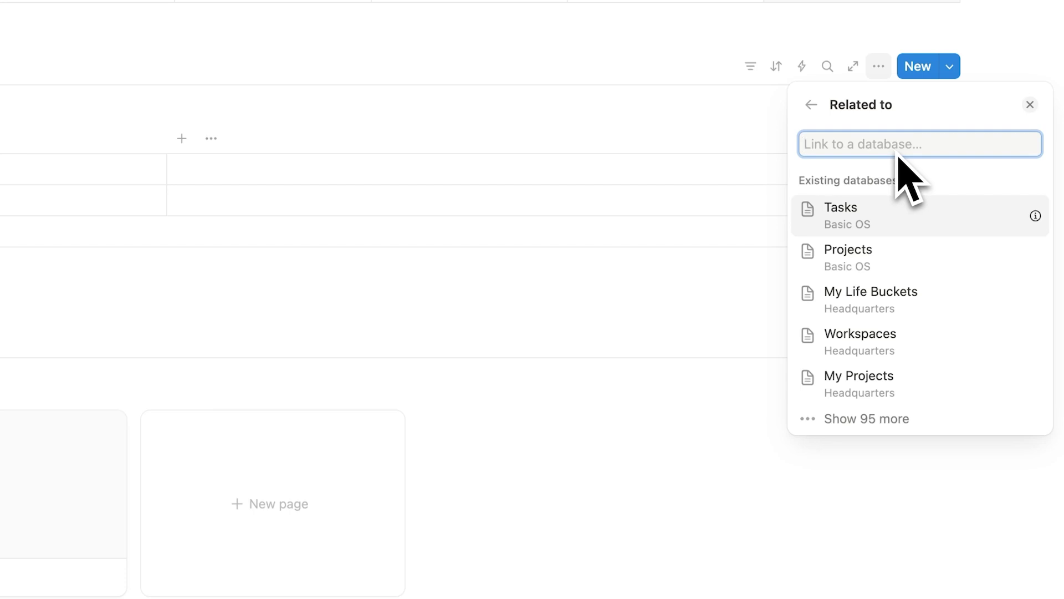
pyautogui.click(892, 257)
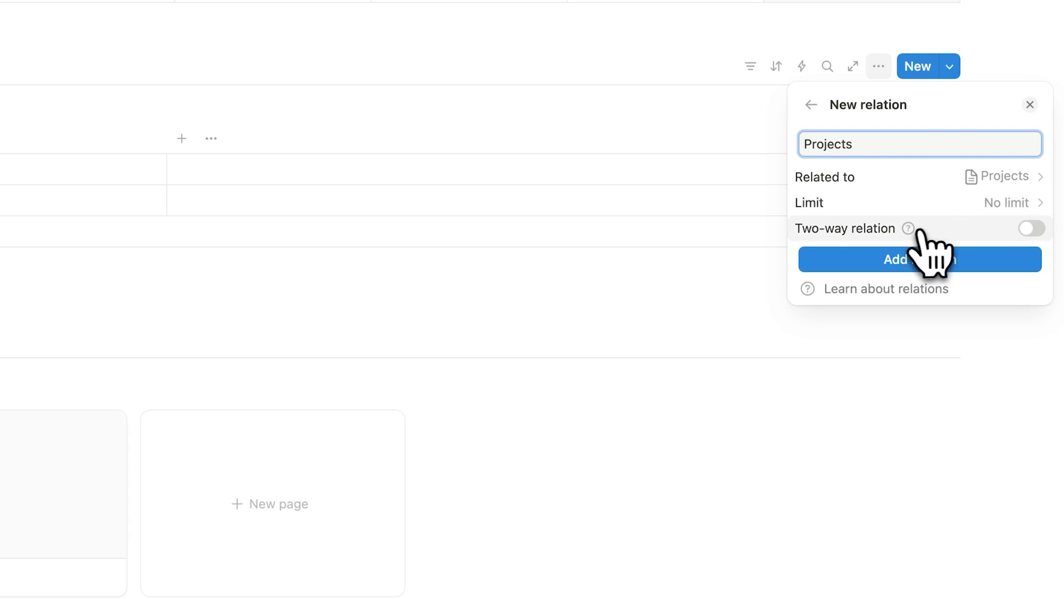
pyautogui.click(1031, 228)
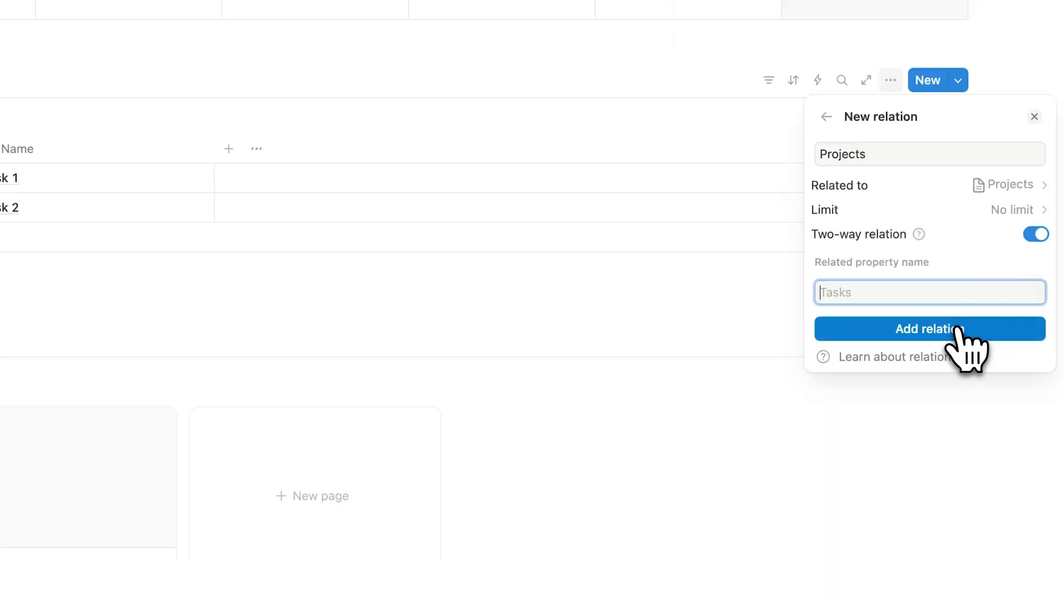
pyautogui.click(958, 330)
pyautogui.press('Escape')
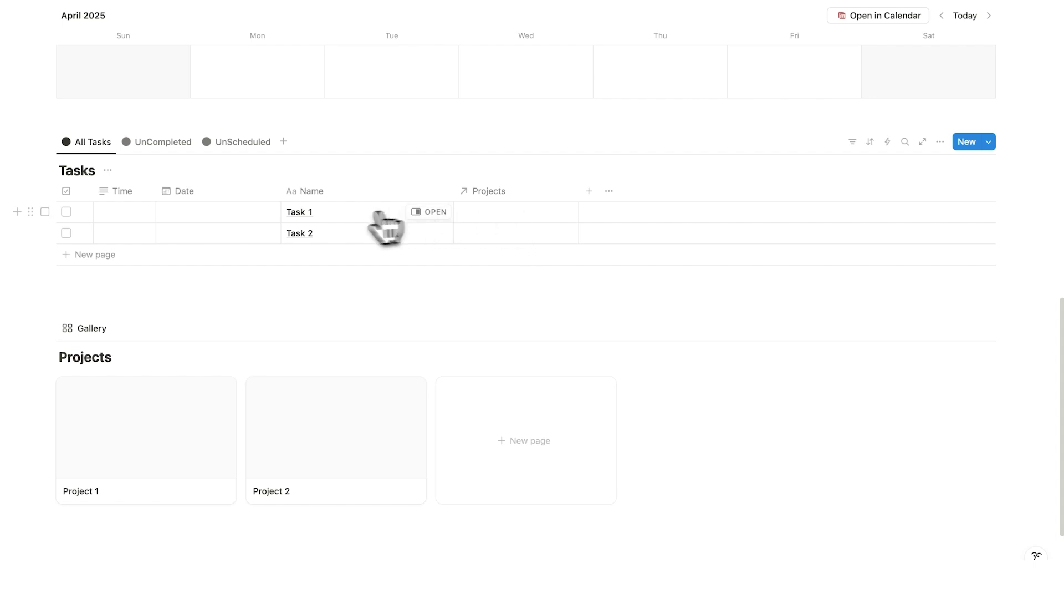
# Set both Task 1's and Task 2's Projects cells to Project 1, then preview Project 1
pyautogui.click(505, 217)
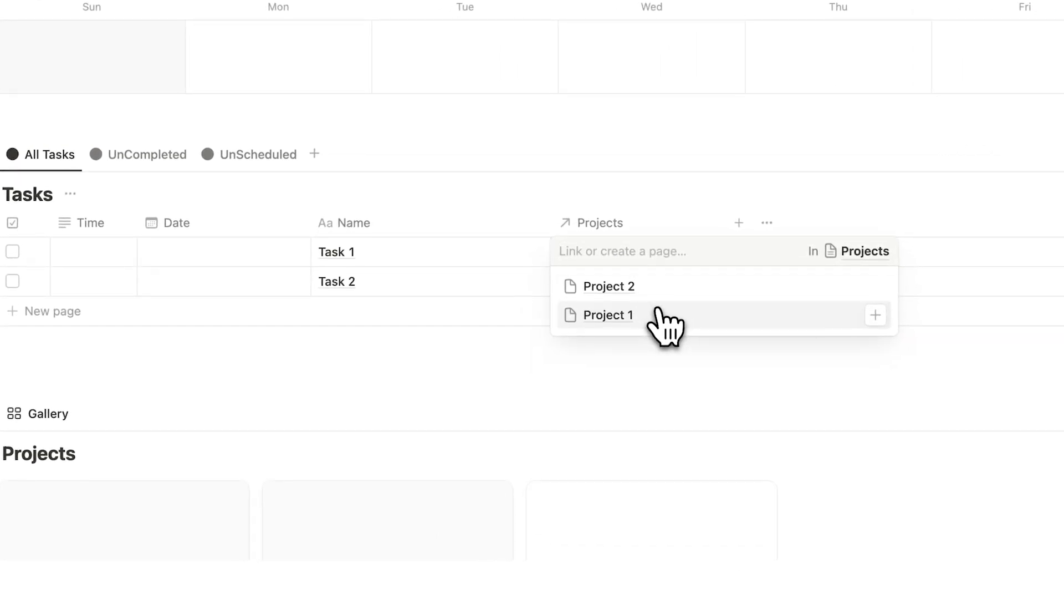
pyautogui.click(660, 315)
pyautogui.click(511, 349)
pyautogui.click(626, 282)
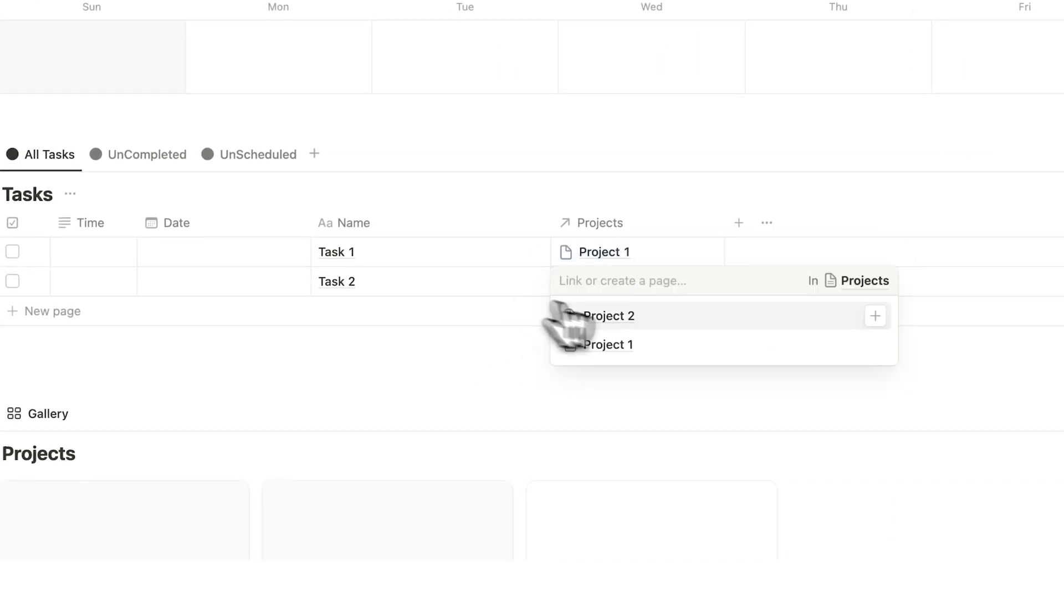
pyautogui.click(700, 343)
pyautogui.press('Escape')
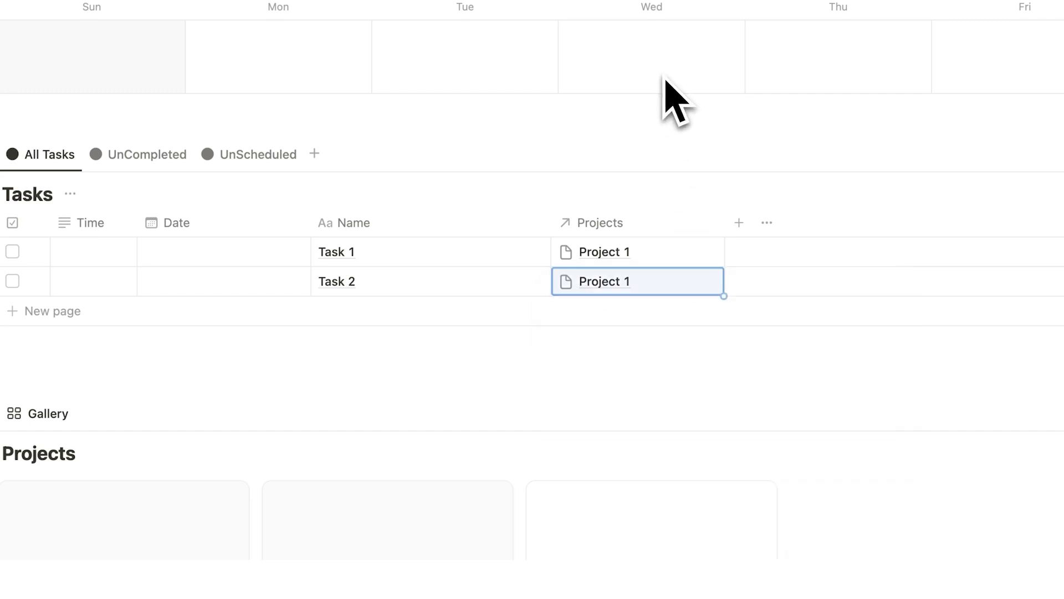
pyautogui.scroll(-3, 302, 333)
pyautogui.click(108, 432)
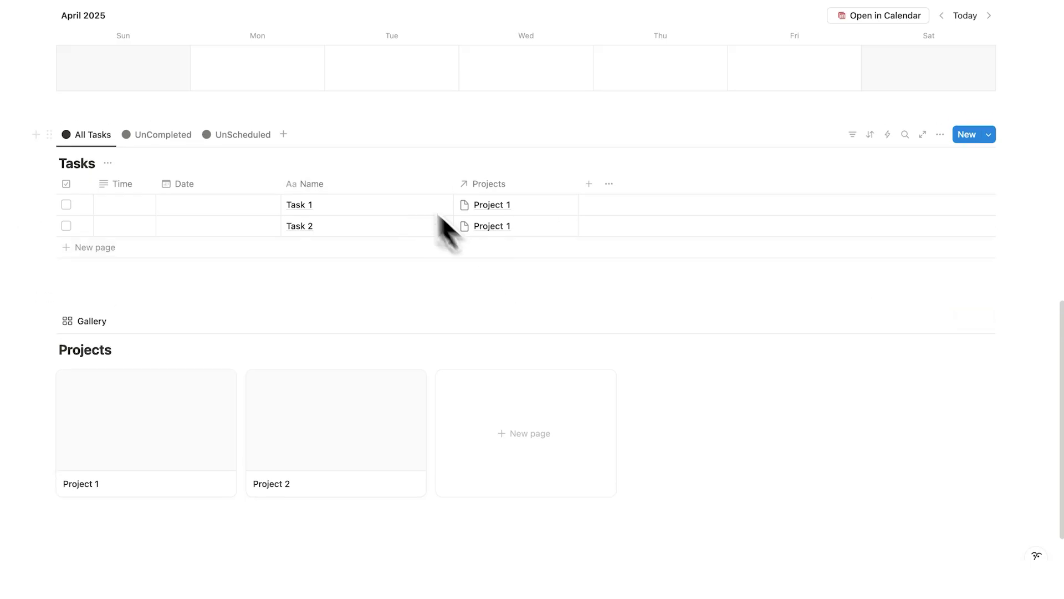
pyautogui.scroll(10, 314, 233)
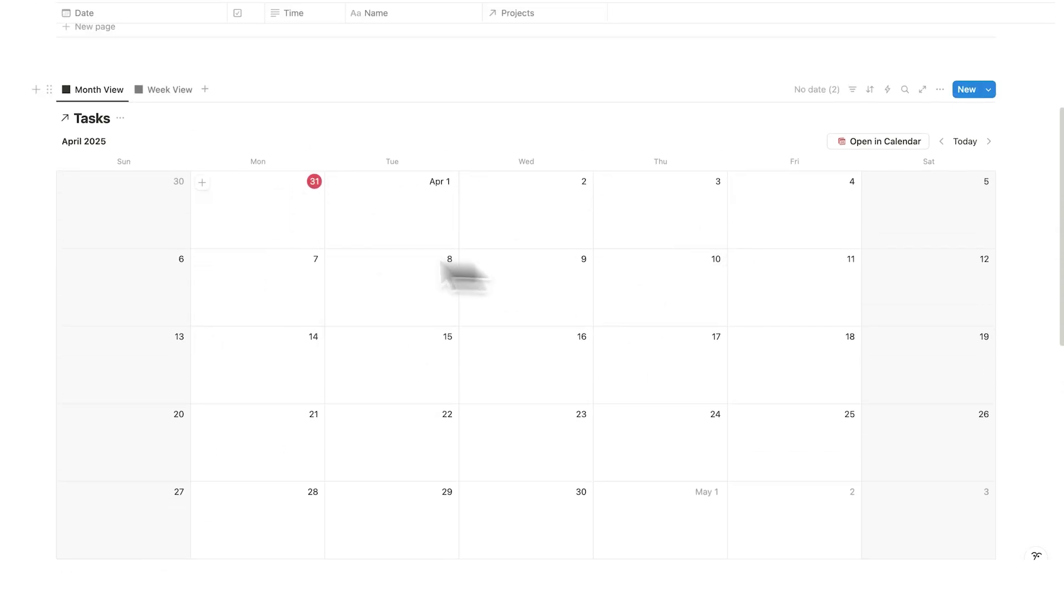
pyautogui.scroll(-7, 442, 264)
pyautogui.click(95, 222)
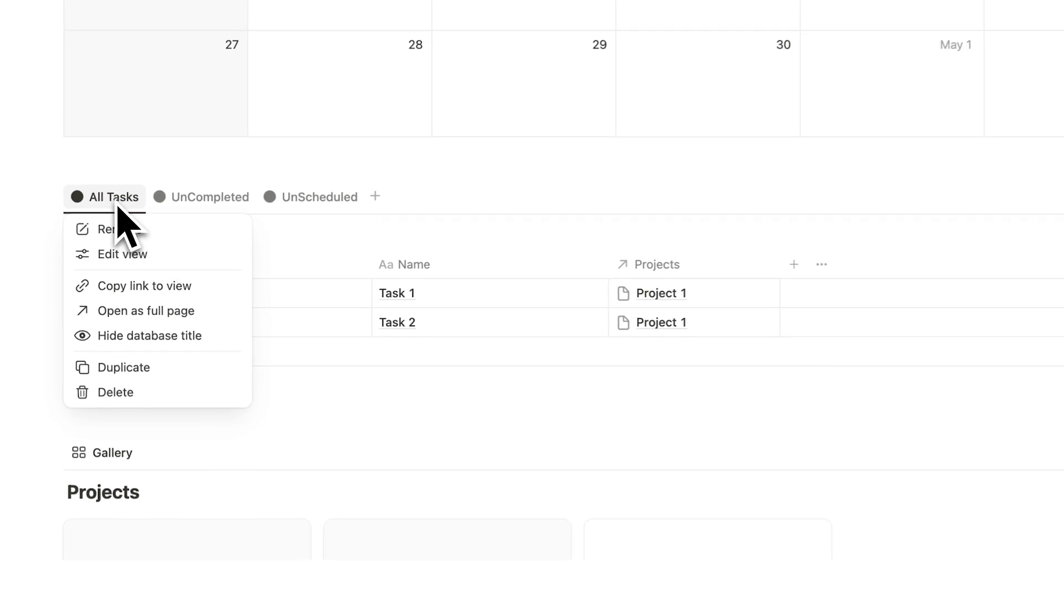
pyautogui.click(127, 344)
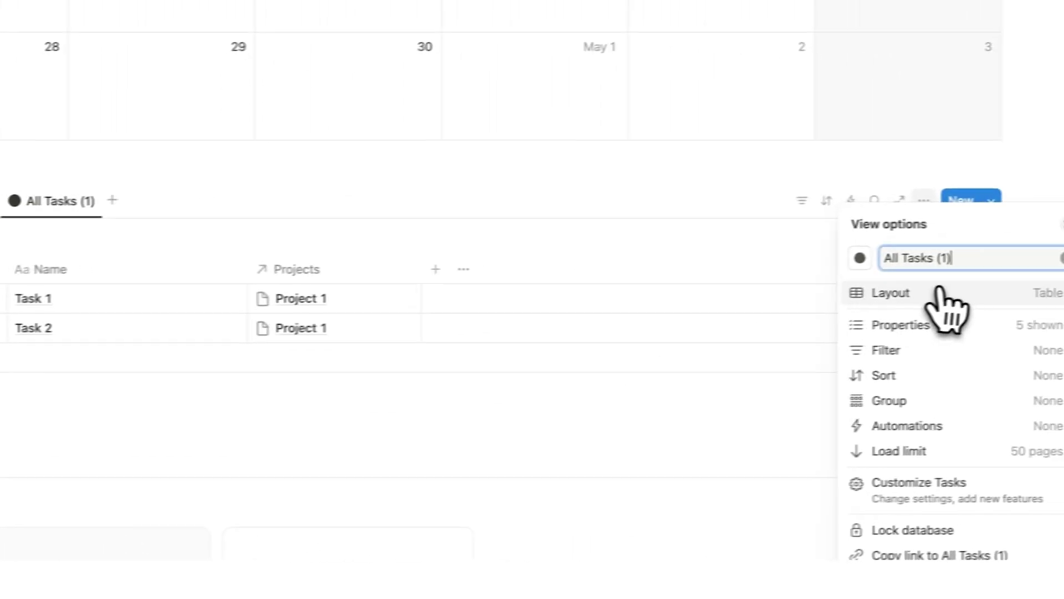
pyautogui.click(915, 291)
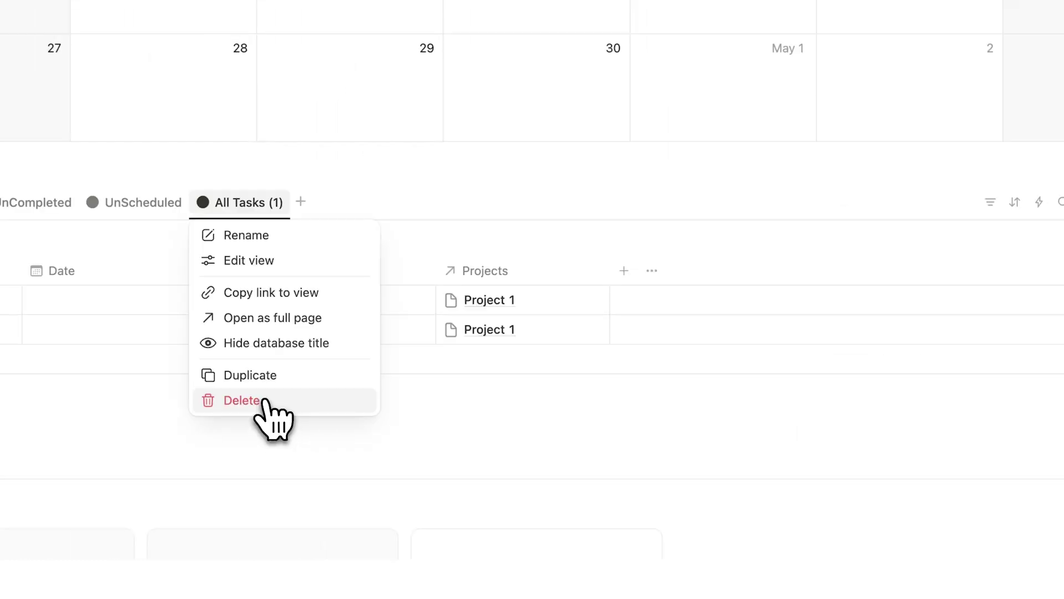
pyautogui.click(266, 399)
pyautogui.click(600, 286)
pyautogui.scroll(-5, 610, 310)
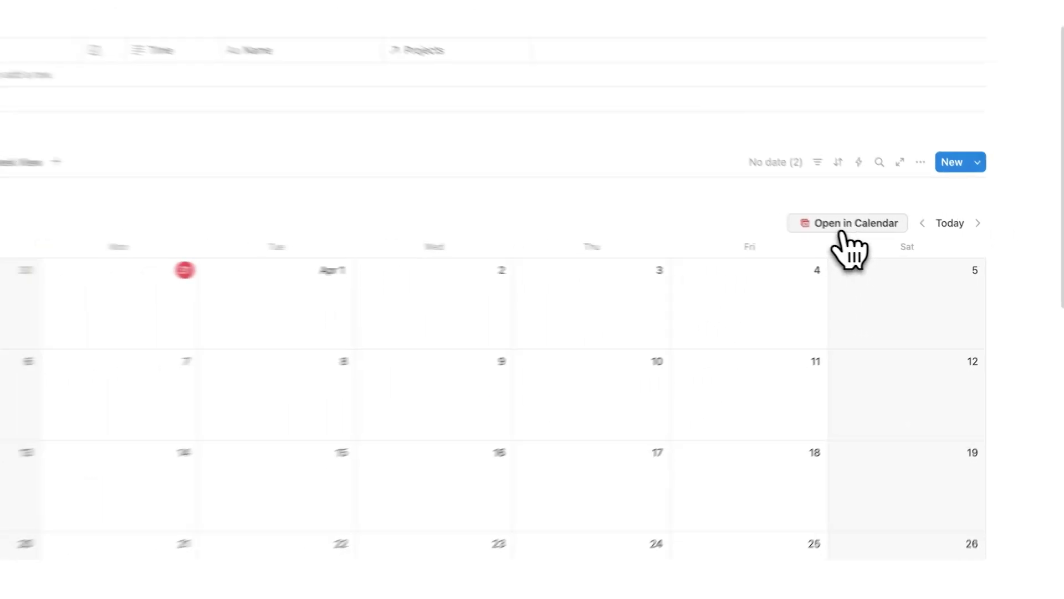
pyautogui.click(871, 240)
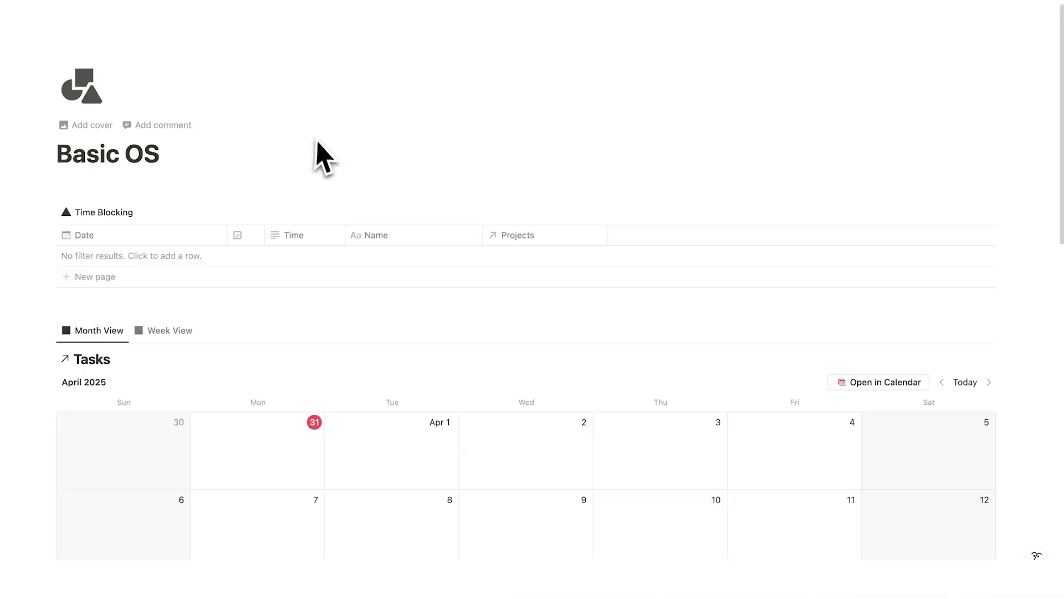
# Set the Date of both Task 1 and Task 2 to March 31, 2025
pyautogui.scroll(-6, 383, 166)
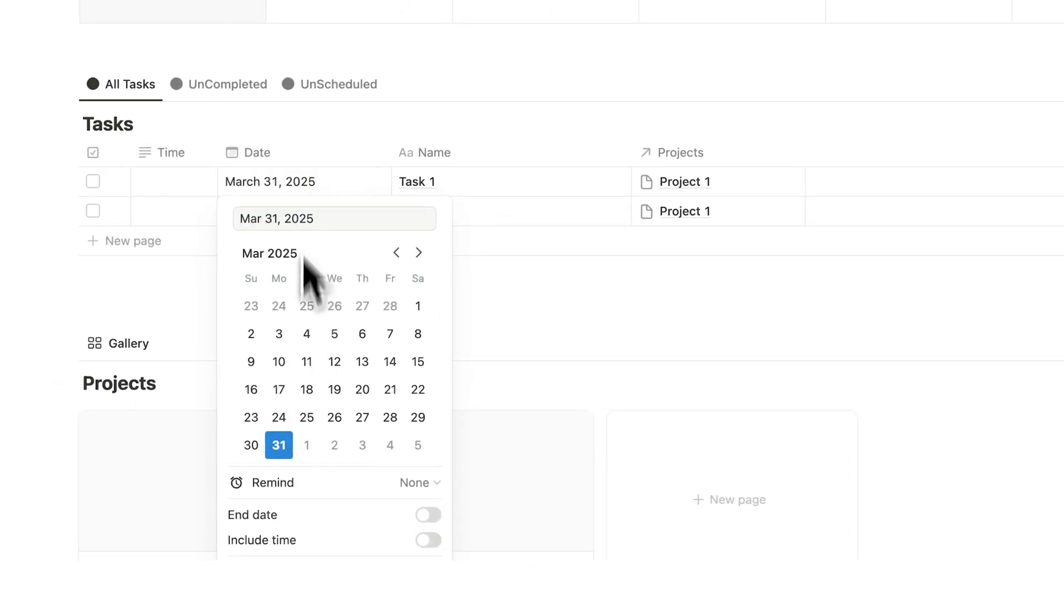
pyautogui.click(299, 191)
pyautogui.click(302, 210)
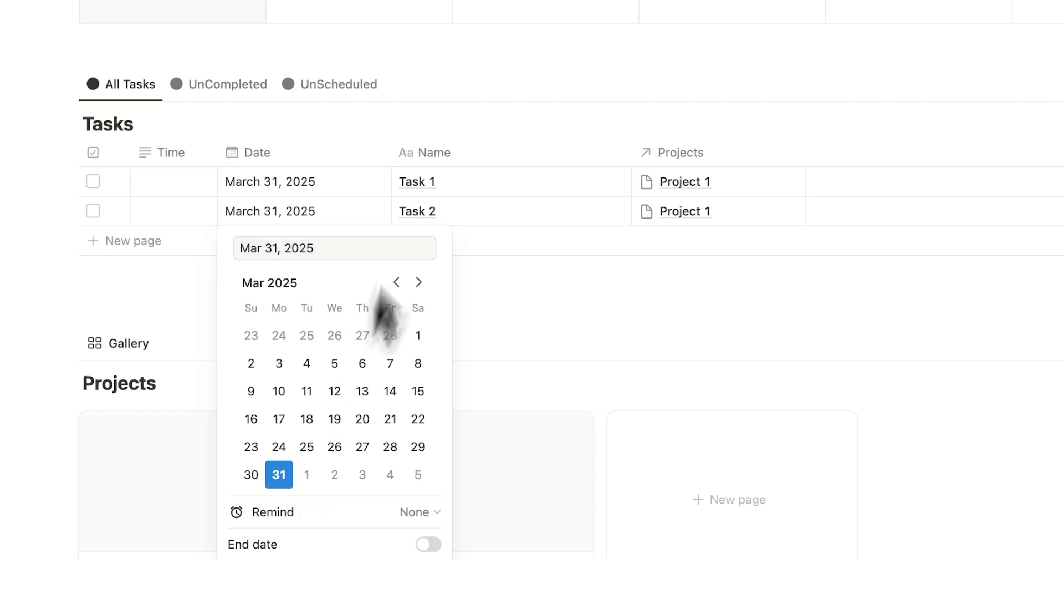
pyautogui.press('Escape')
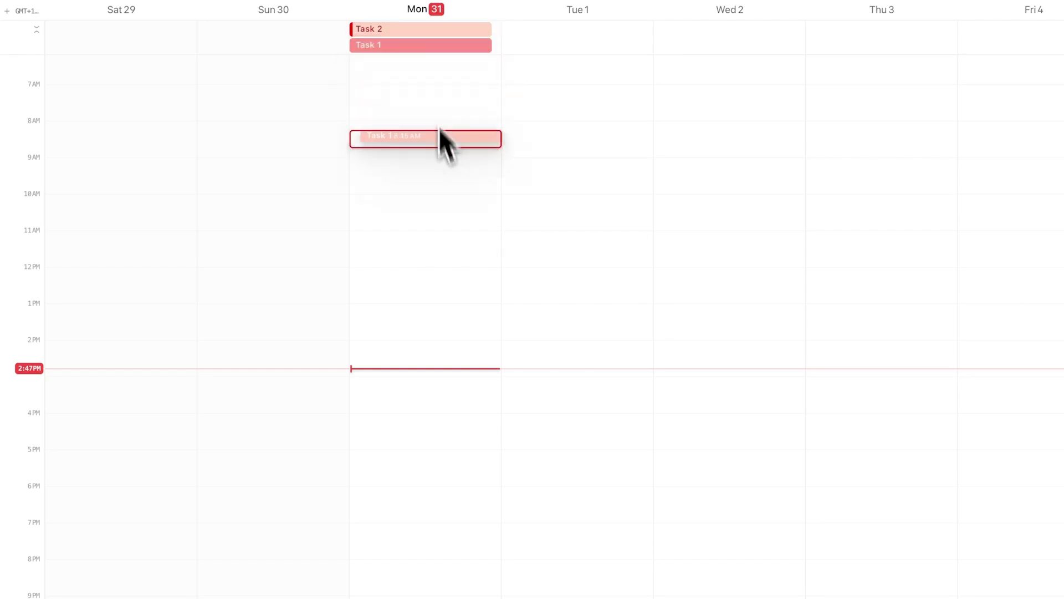
# Drag Task 2 into Monday 4–6 PM and Task 1 into Monday 6–7 PM in the week view
pyautogui.moveTo(441, 133); pyautogui.dragTo(435, 206)
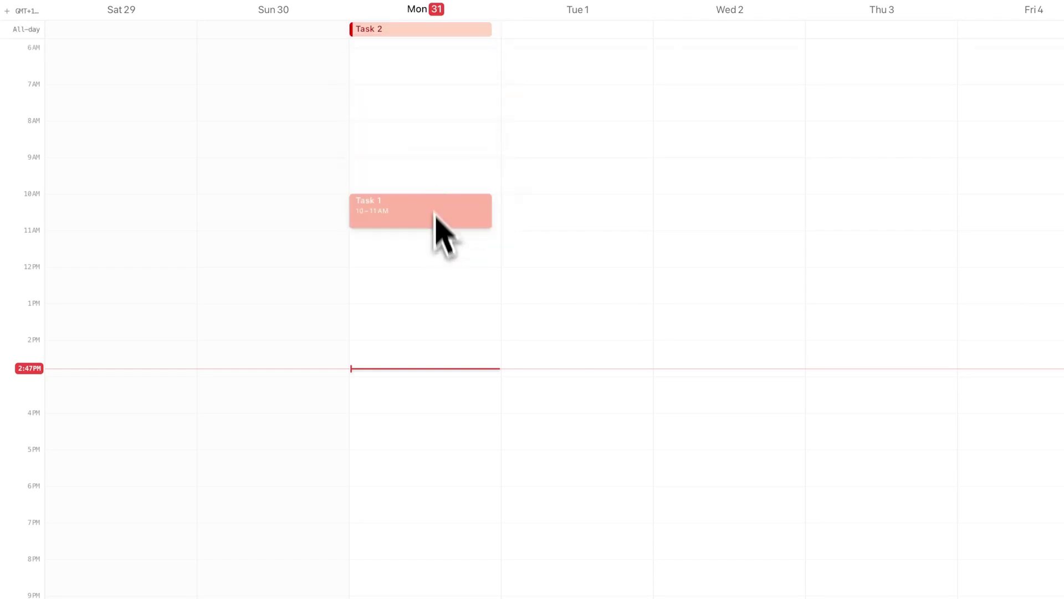
pyautogui.moveTo(419, 31); pyautogui.dragTo(419, 241)
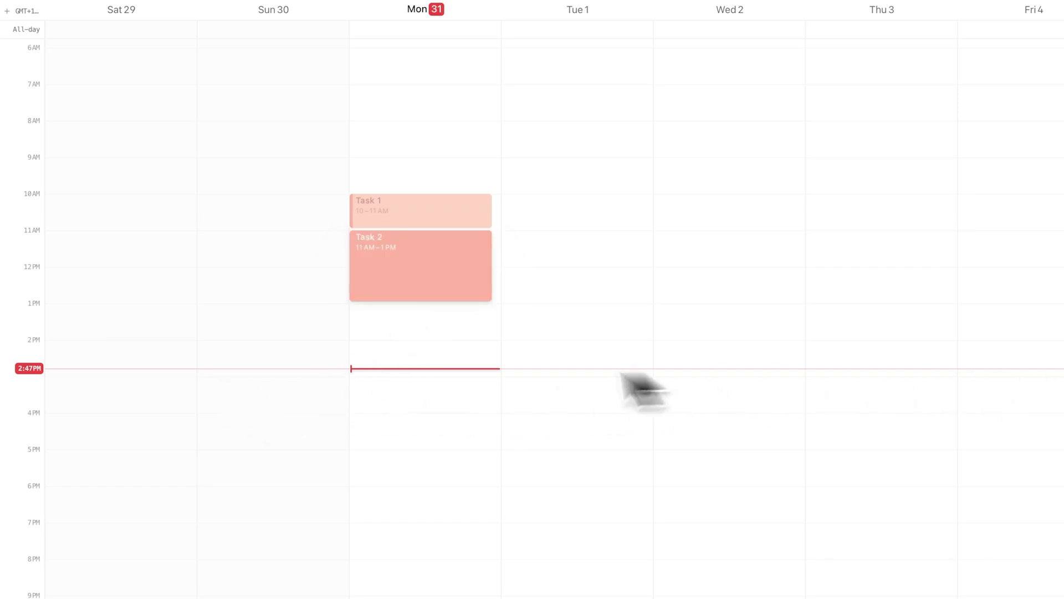
pyautogui.scroll(-1, 287, 366)
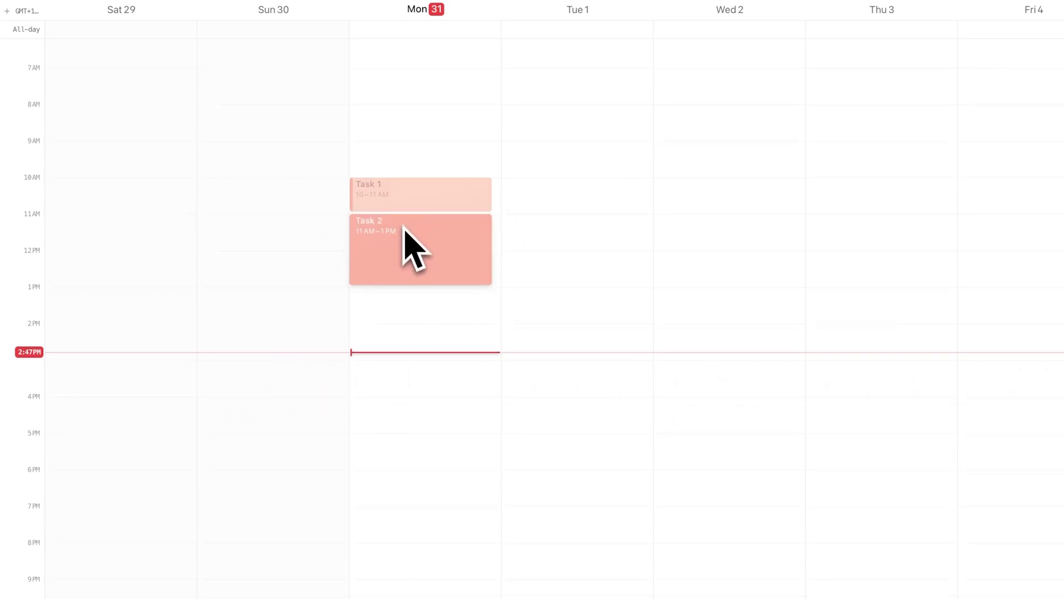
pyautogui.moveTo(421, 221); pyautogui.dragTo(433, 428)
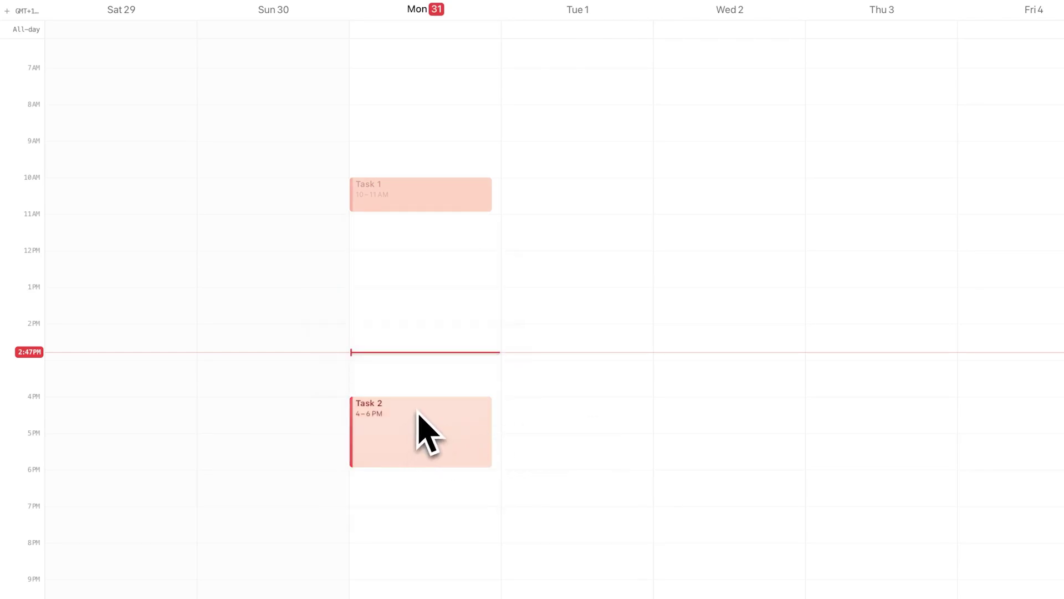
pyautogui.moveTo(399, 201); pyautogui.dragTo(404, 492)
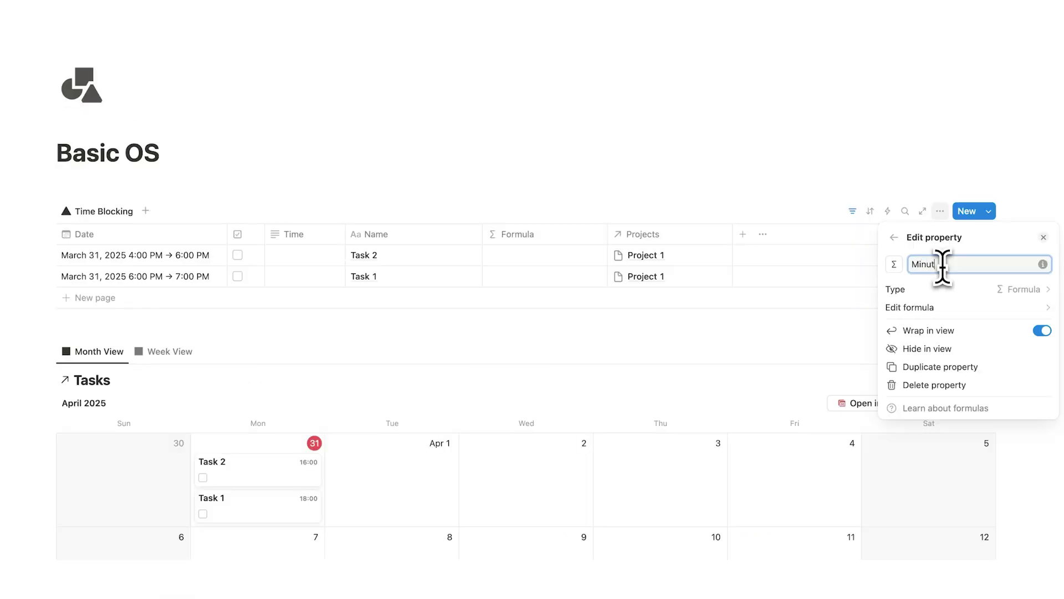
# Rename the Formula column to Minutes, narrow it, and save dateBetween(dateEnd(Date), dateStart(Date), "minutes")
pyautogui.write('s')
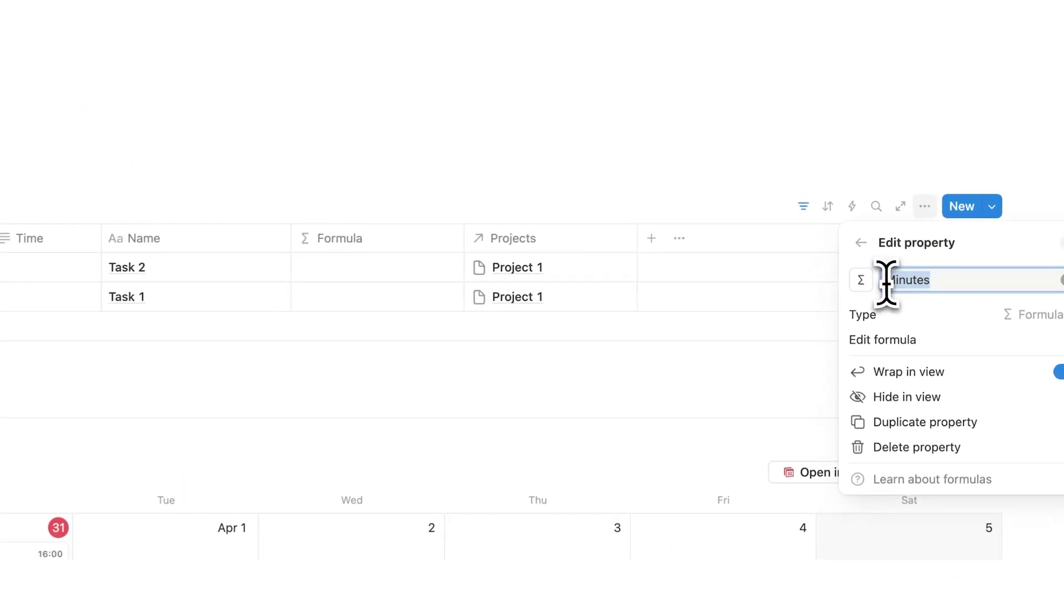
pyautogui.click(816, 300)
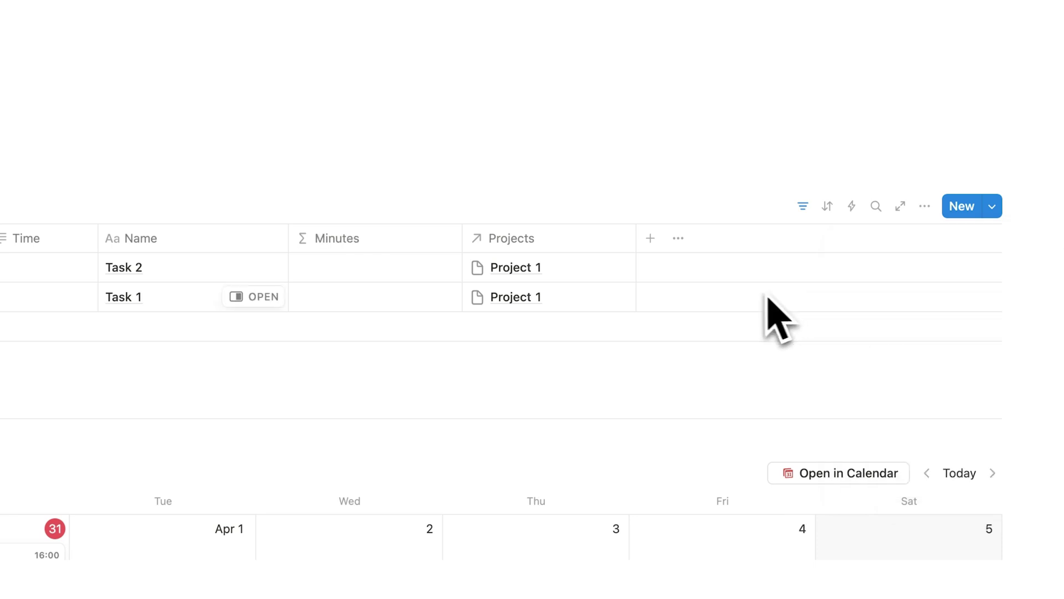
pyautogui.moveTo(462, 235); pyautogui.dragTo(441, 235)
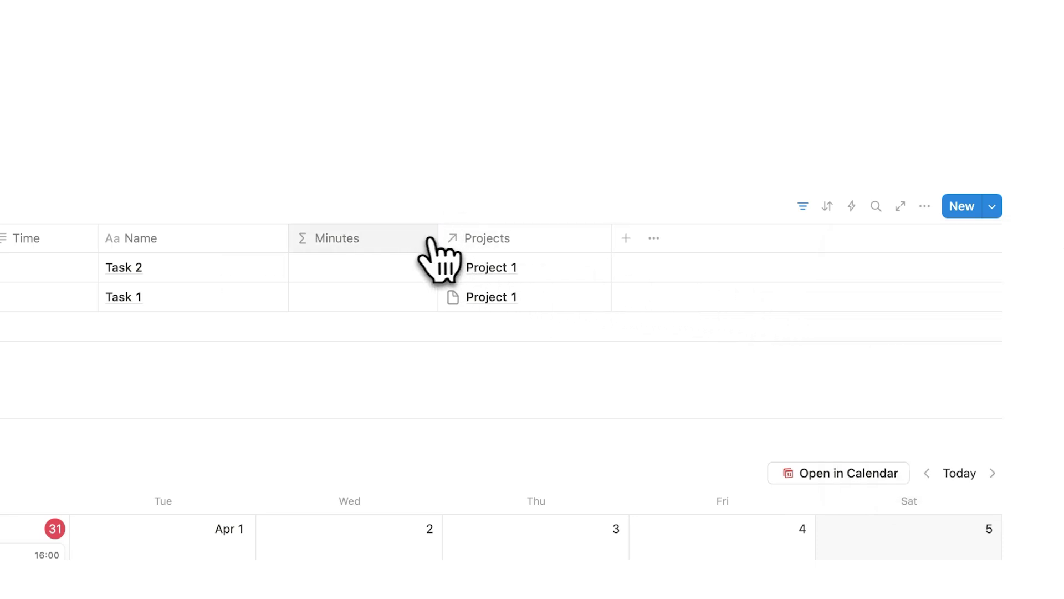
pyautogui.click(368, 272)
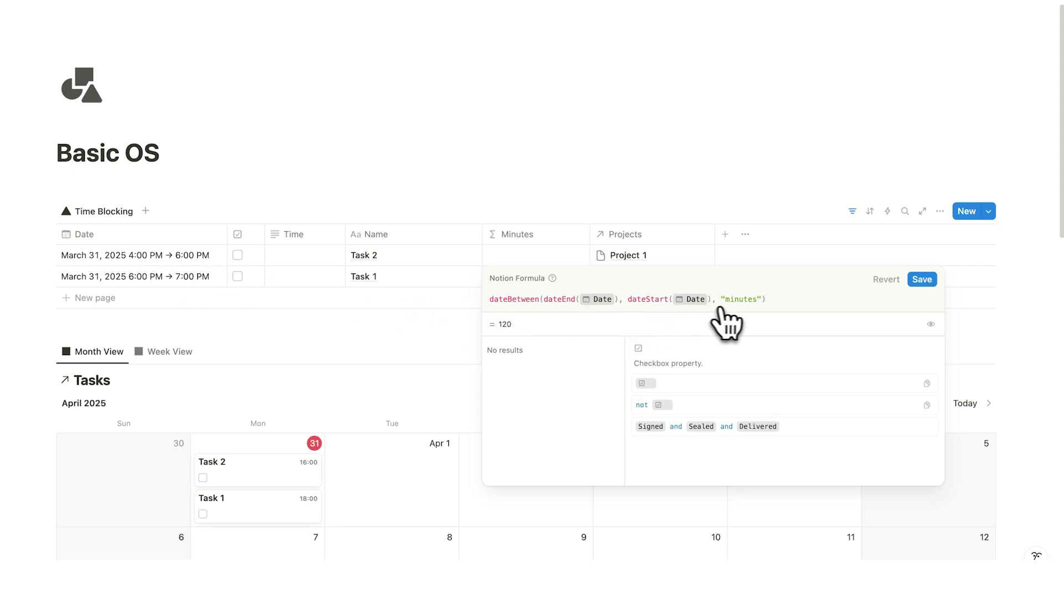
pyautogui.click(922, 279)
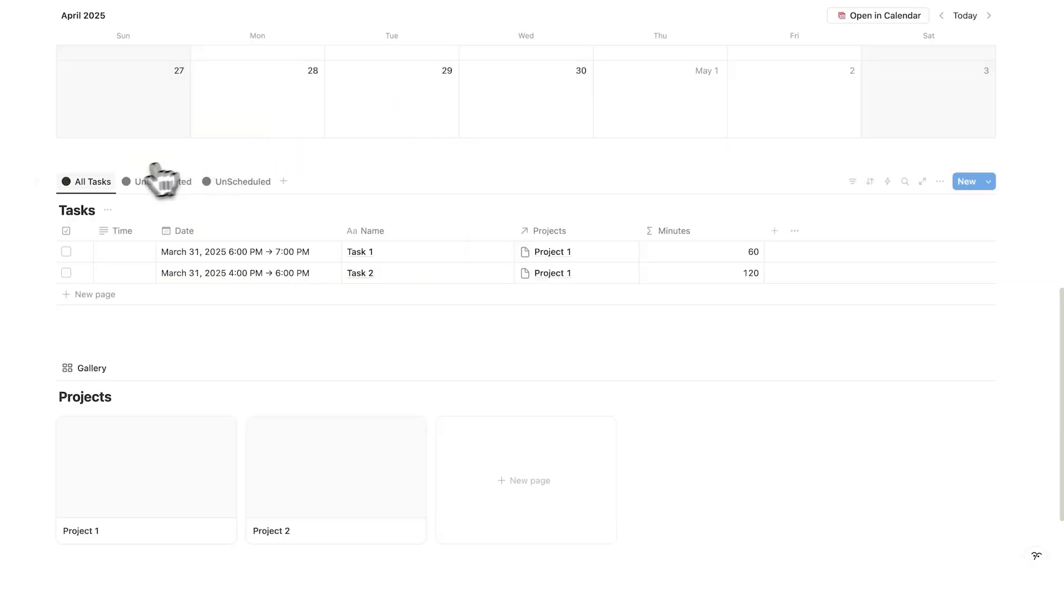
# Duplicate the All Tasks view, rename it Charts, and give it a donut-chart icon
pyautogui.click(100, 185)
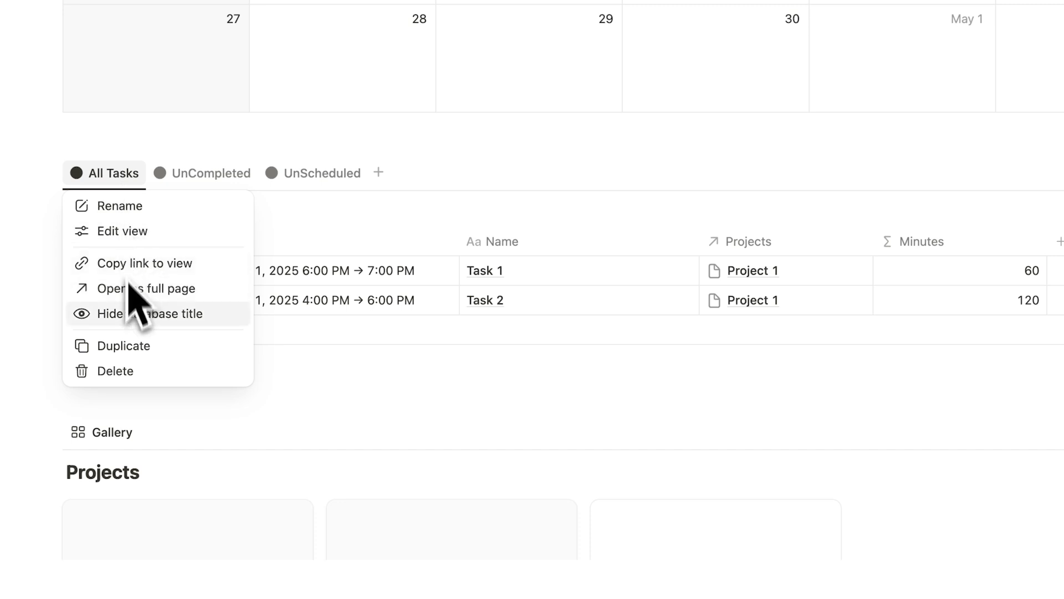
pyautogui.click(133, 347)
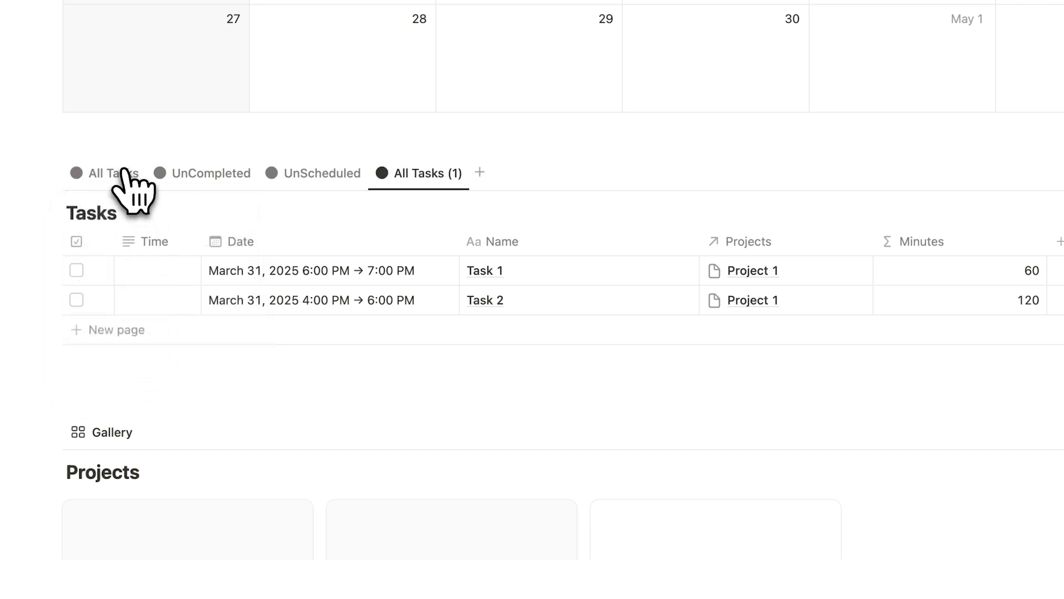
pyautogui.write('Charts')
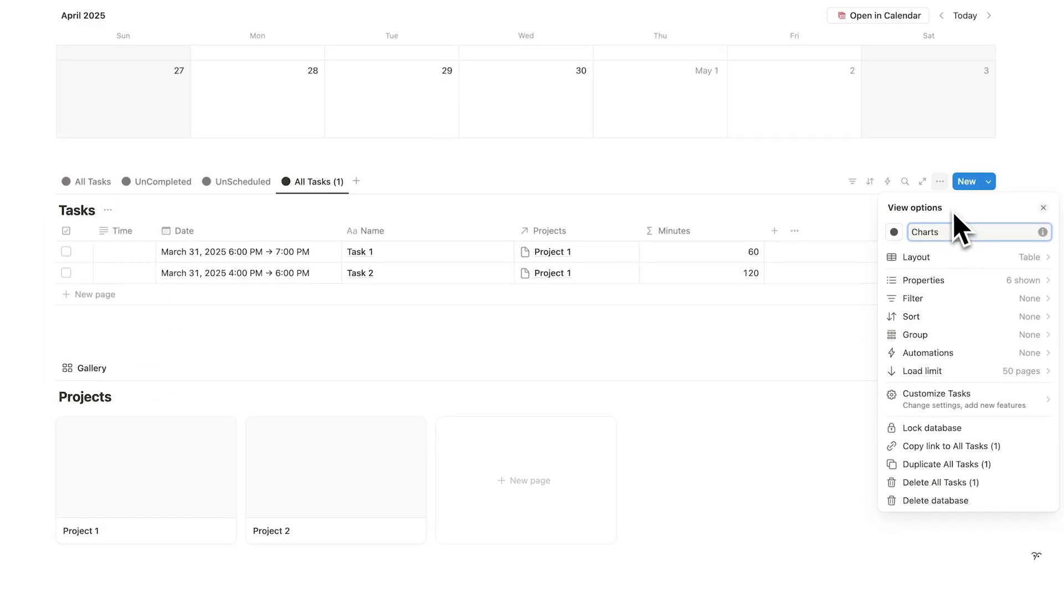
pyautogui.click(894, 232)
pyautogui.write('chart')
pyautogui.click(873, 317)
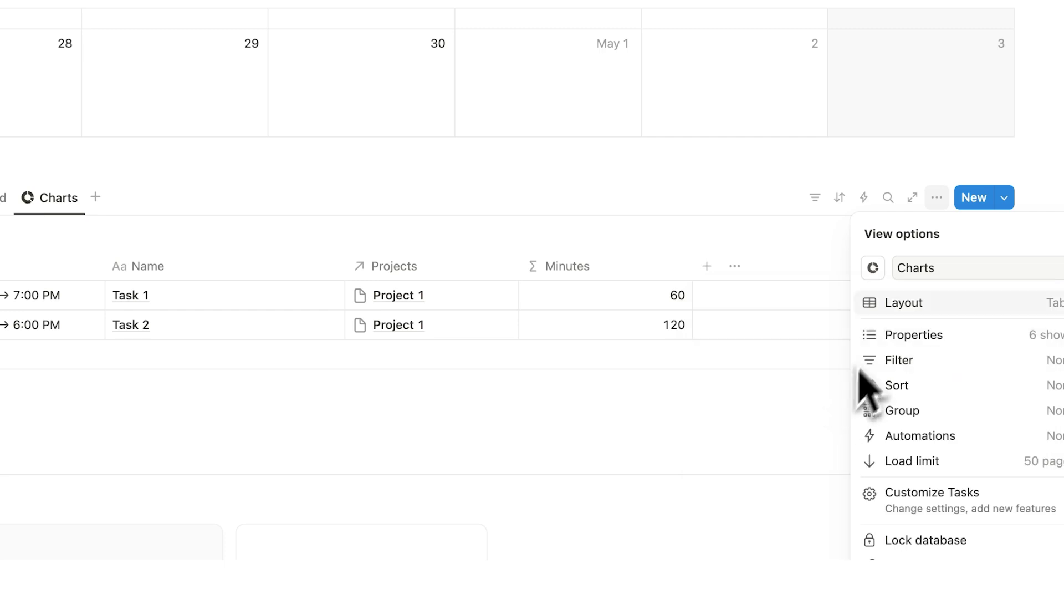
pyautogui.click(915, 89)
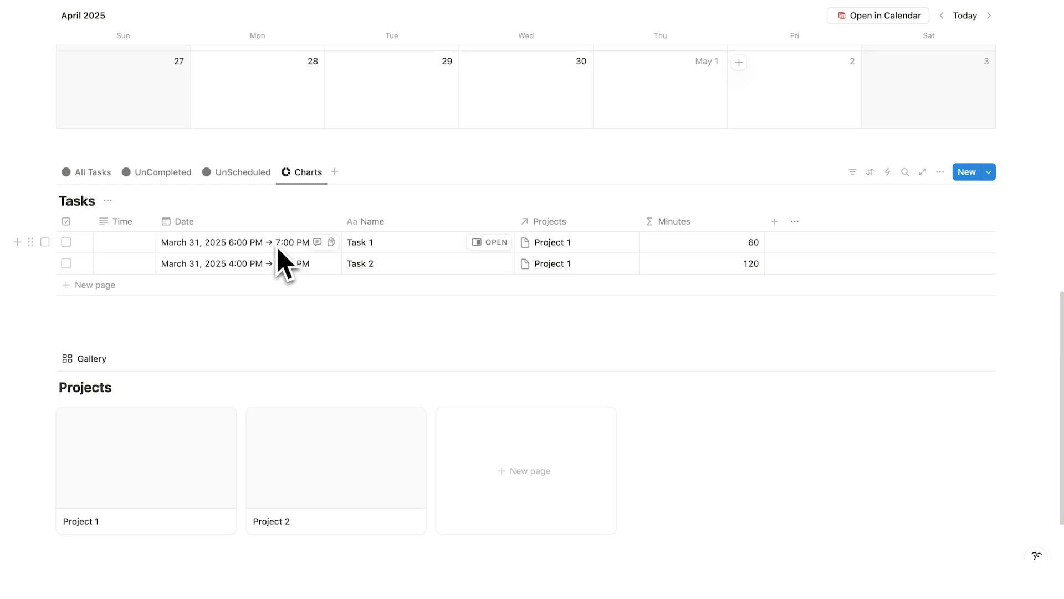
pyautogui.click(941, 172)
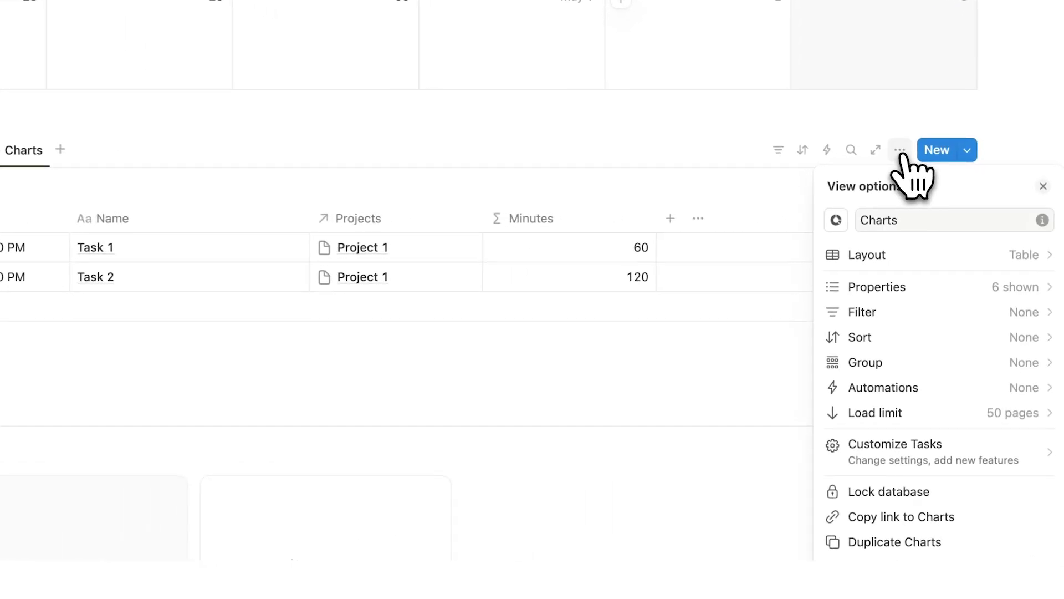
# Change the view's chart type from bar to donut
pyautogui.click(912, 254)
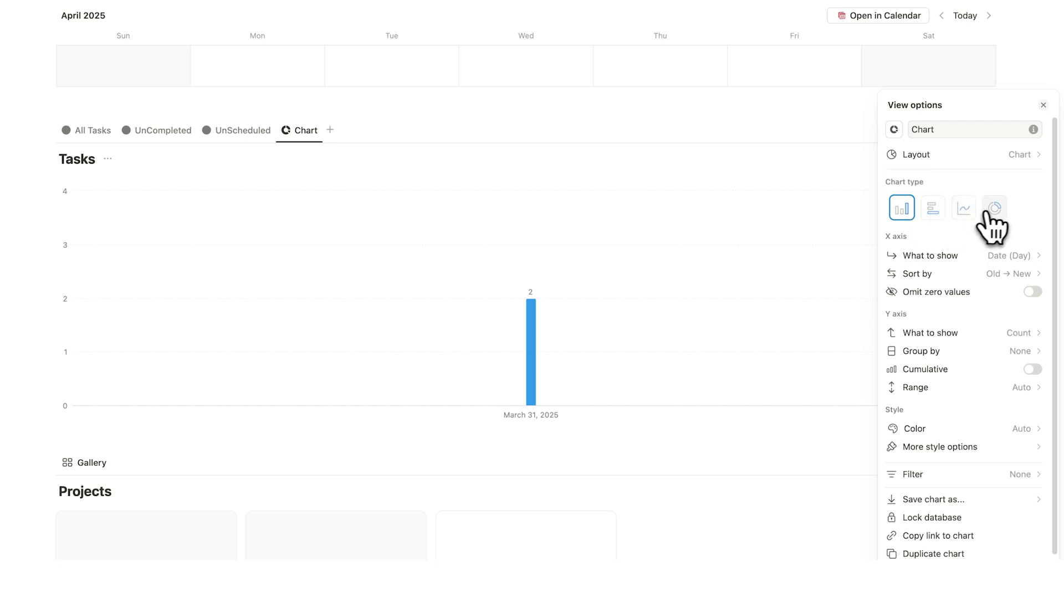
pyautogui.click(994, 210)
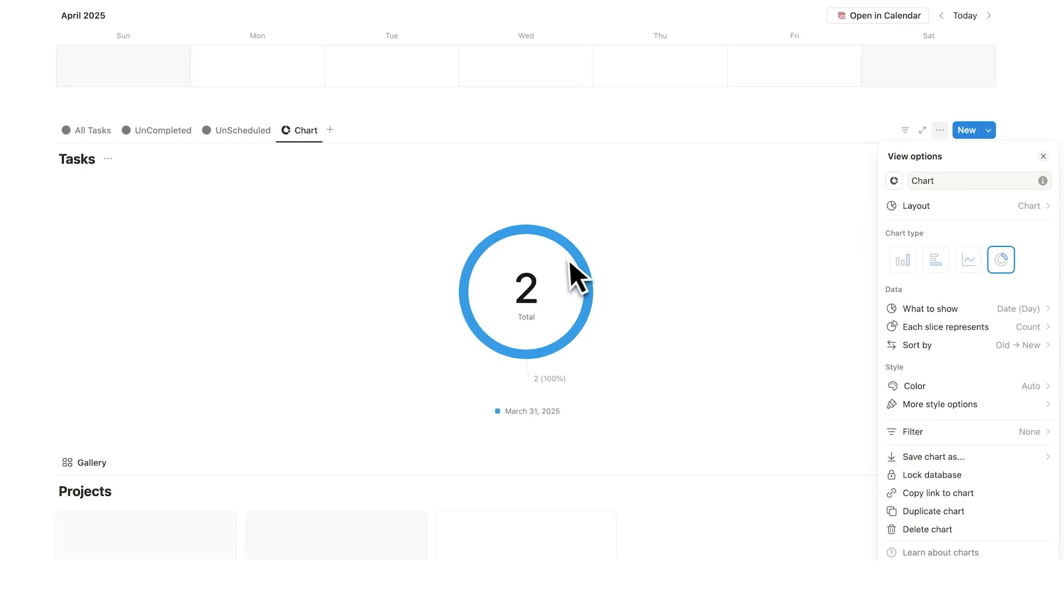
pyautogui.click(571, 238)
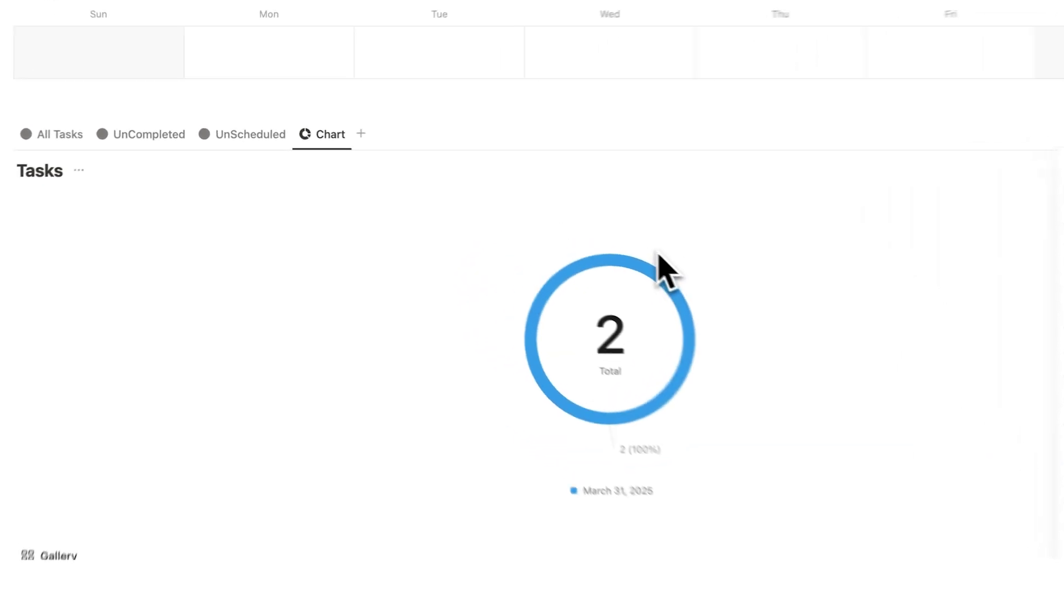
# Split the donut by Projects with each slice totalling Minutes, giving 180 for Project 1
pyautogui.click(93, 129)
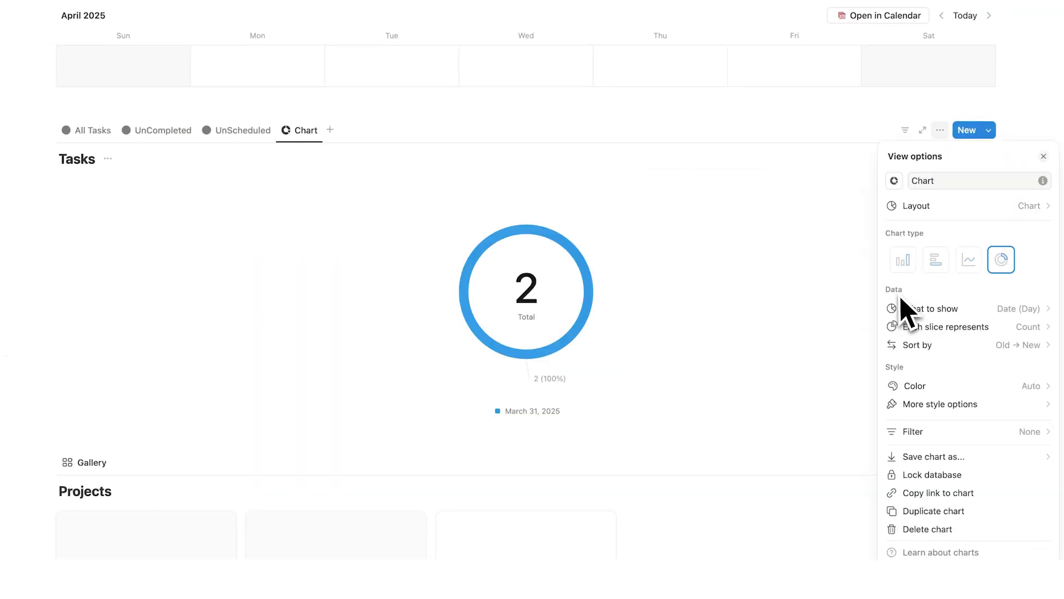
pyautogui.click(959, 309)
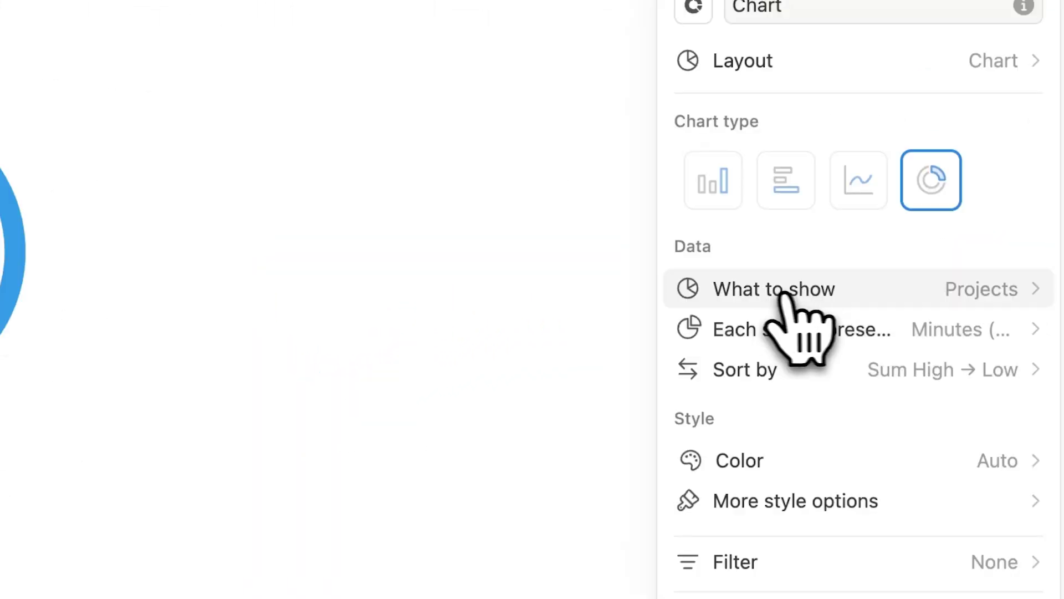
pyautogui.click(975, 308)
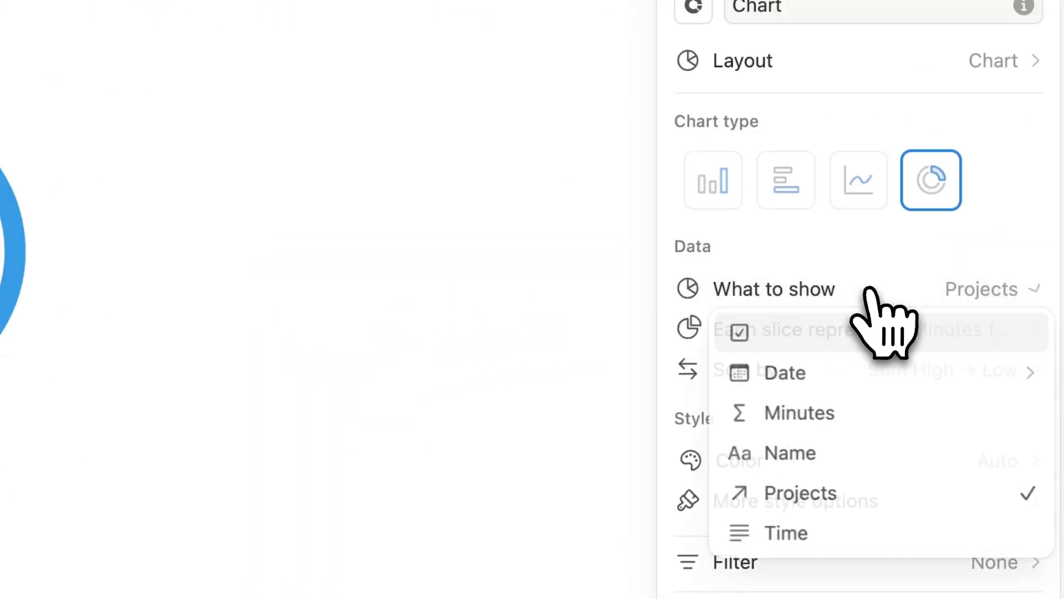
pyautogui.click(882, 494)
pyautogui.click(802, 333)
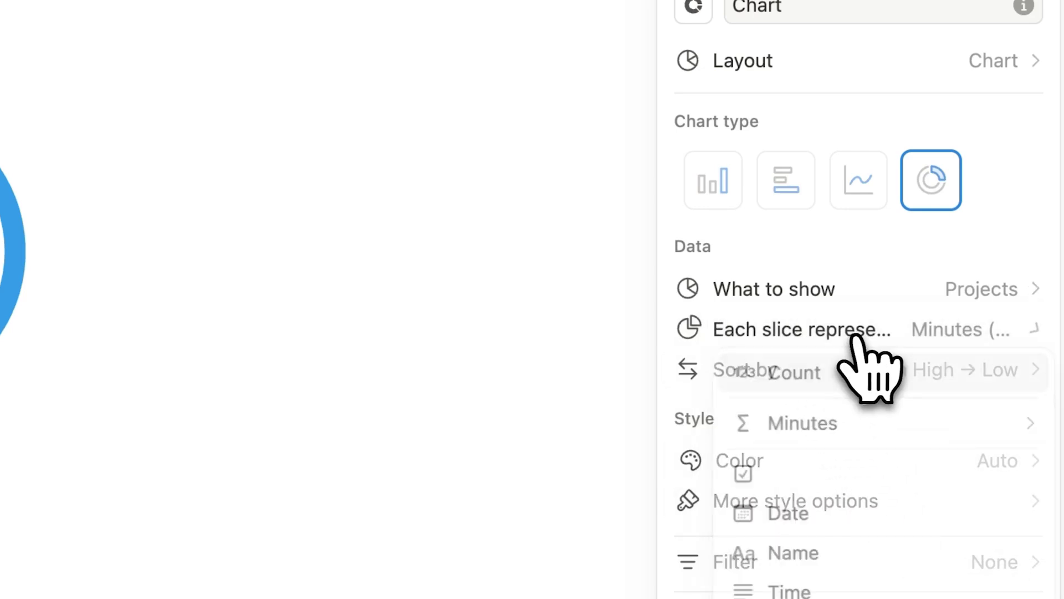
pyautogui.moveTo(870, 419)
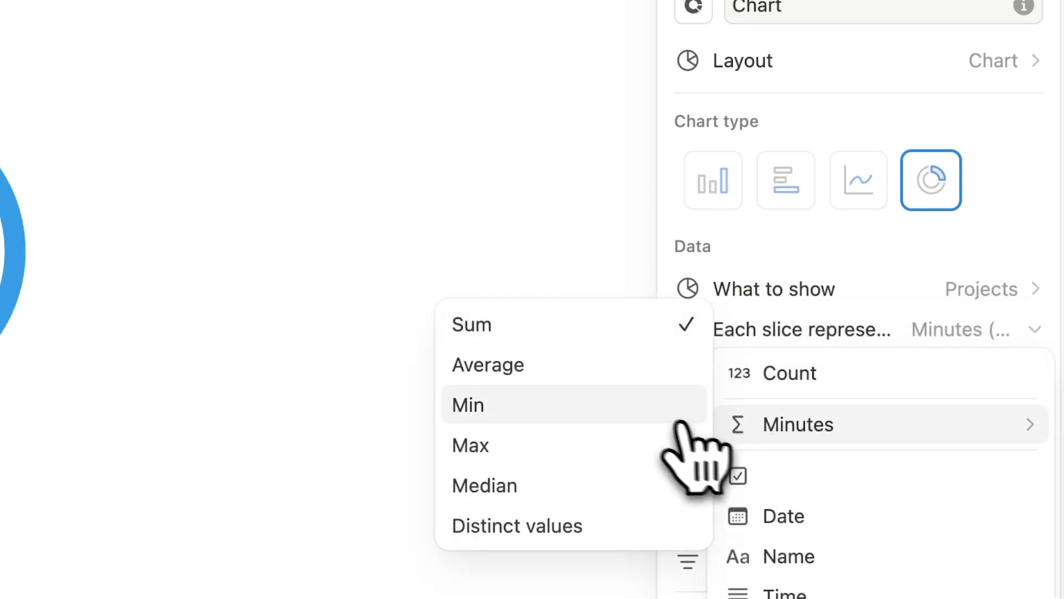
pyautogui.click(682, 413)
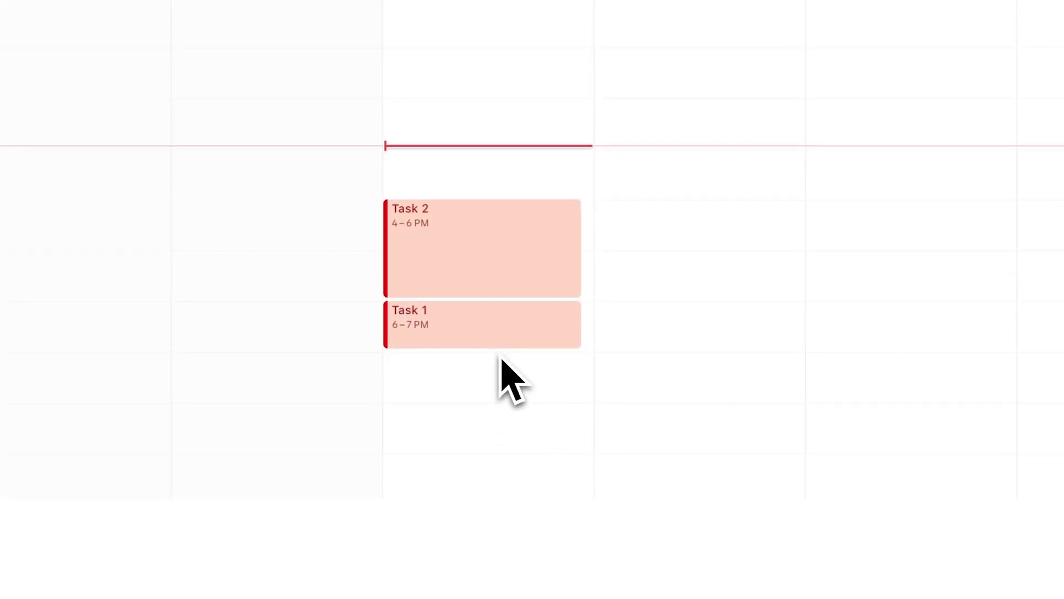
# Create Task 3 as a 7–11 PM block on March 31 and link it to Project 2
pyautogui.moveTo(498, 376); pyautogui.dragTo(494, 458)
pyautogui.write('Task 3')
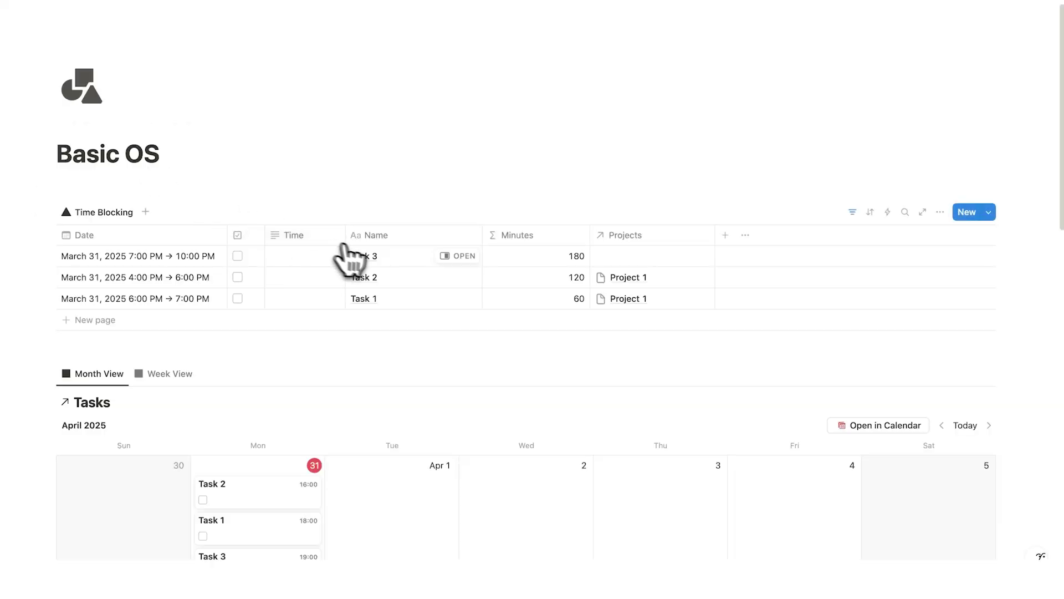
pyautogui.click(599, 255)
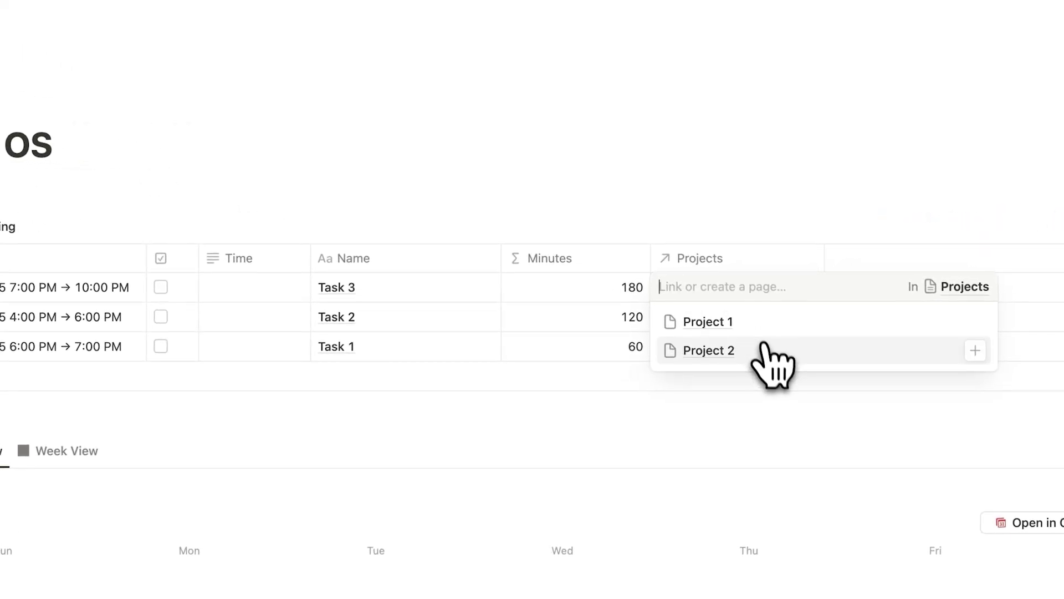
pyautogui.click(726, 344)
pyautogui.click(556, 154)
pyautogui.scroll(-15, 592, 153)
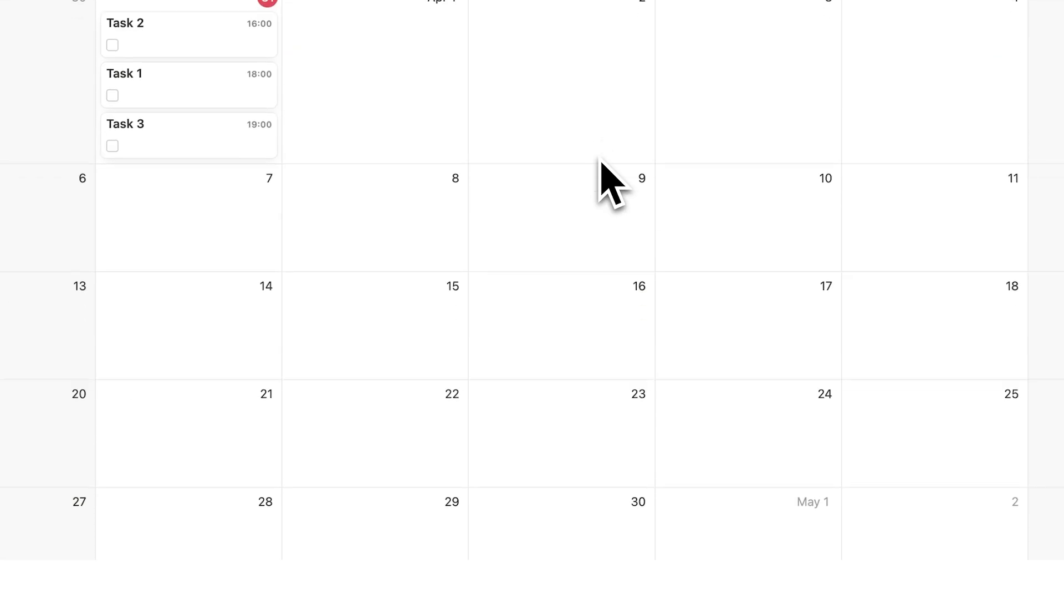
pyautogui.click(246, 185)
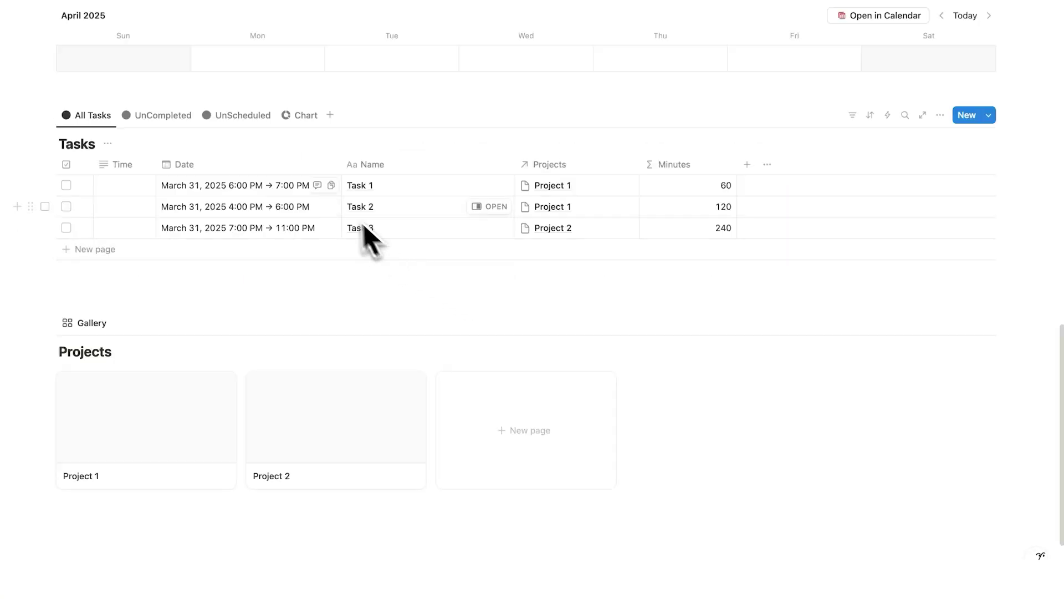
pyautogui.scroll(-5, 340, 202)
pyautogui.click(176, 301)
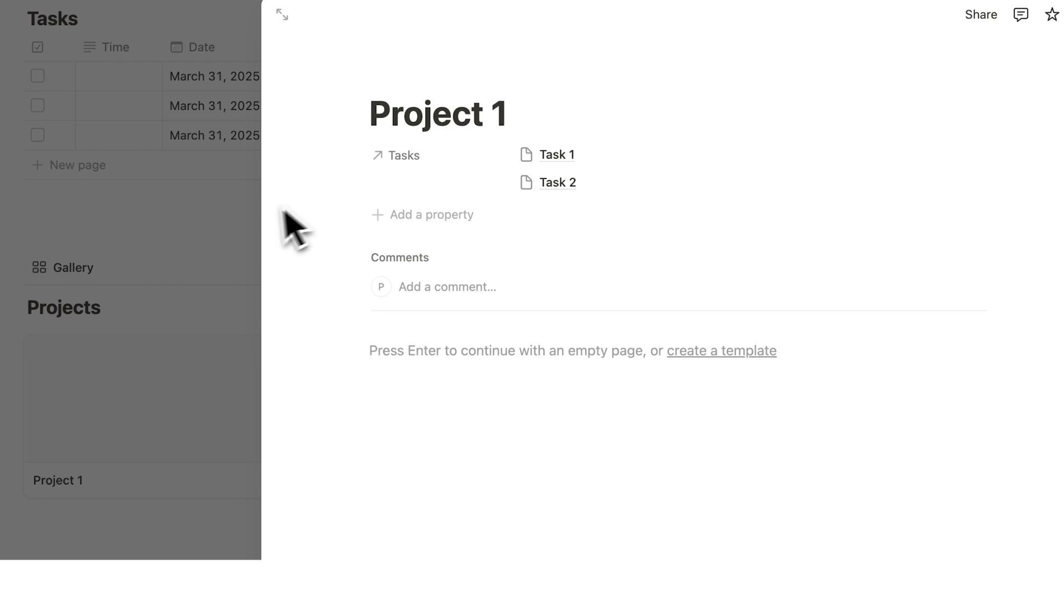
pyautogui.press('Escape')
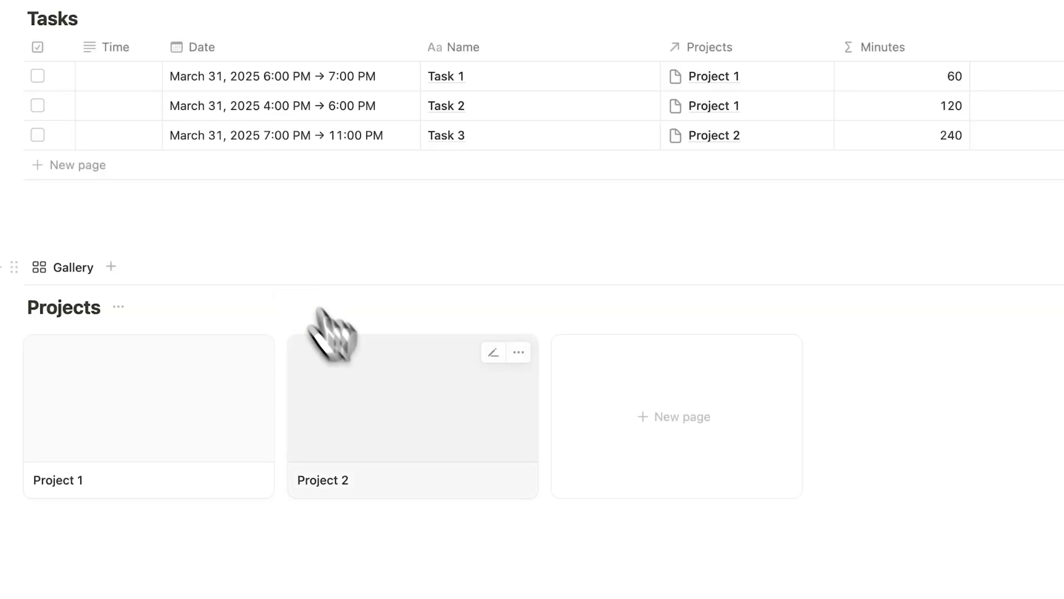
pyautogui.click(333, 343)
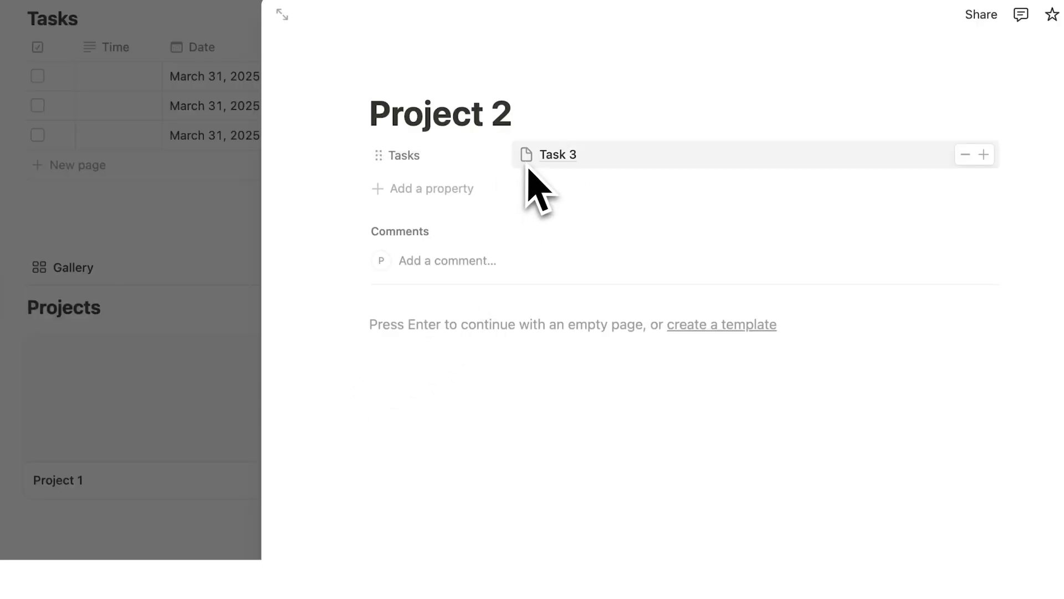
pyautogui.press('Escape')
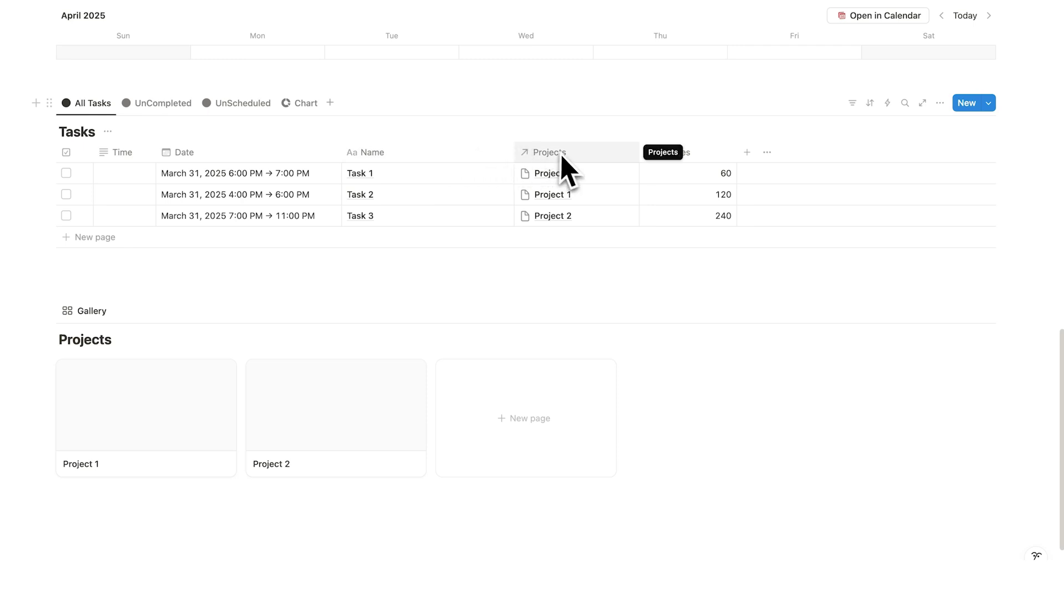
# Rename the duplicated view to 'Task by Project' and group its rows by Projects
pyautogui.click(104, 107)
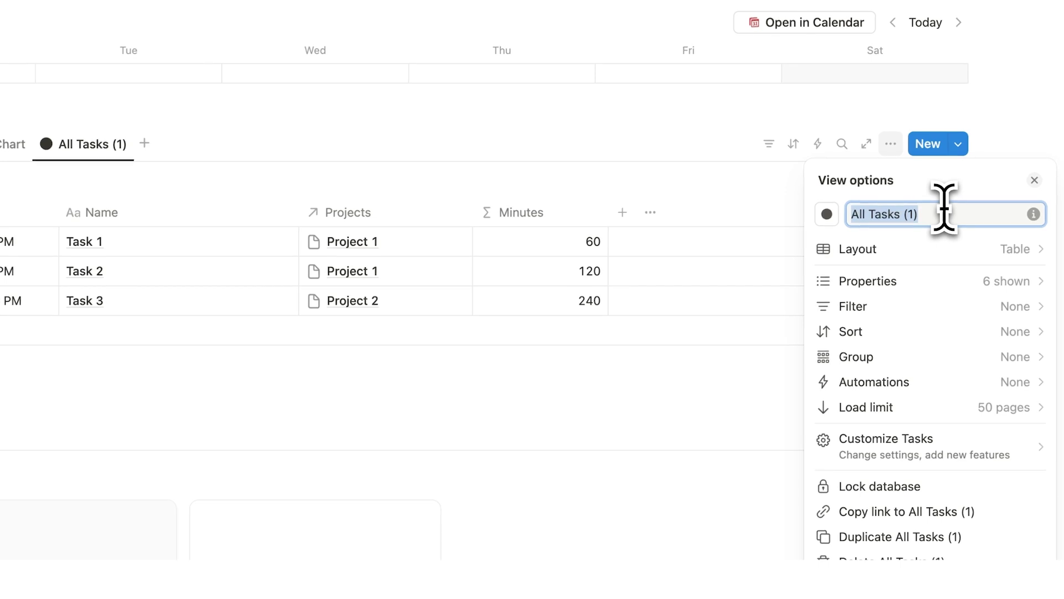
pyautogui.write('Task by Project')
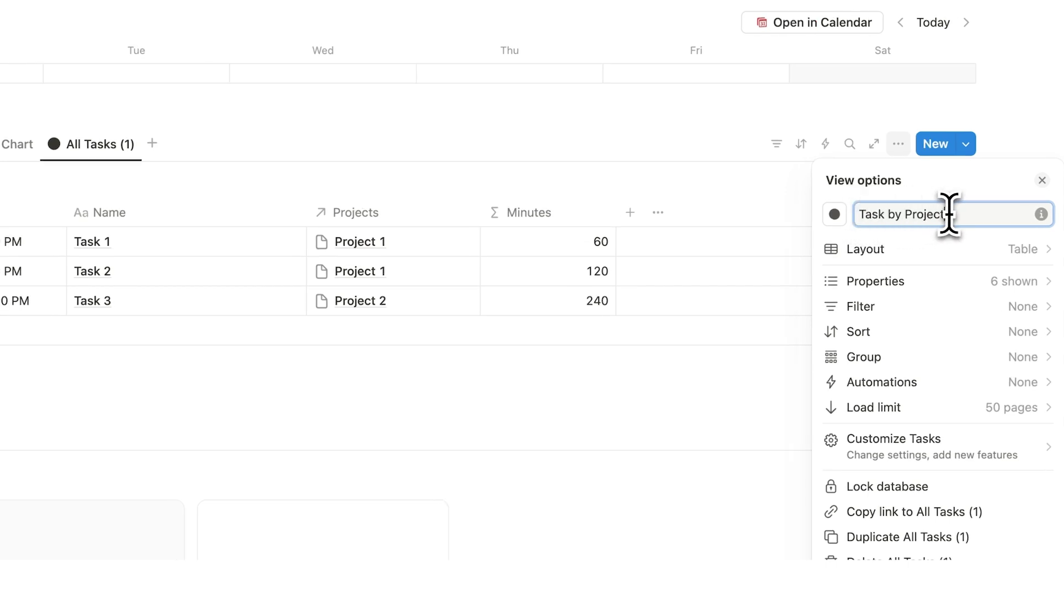
pyautogui.click(743, 152)
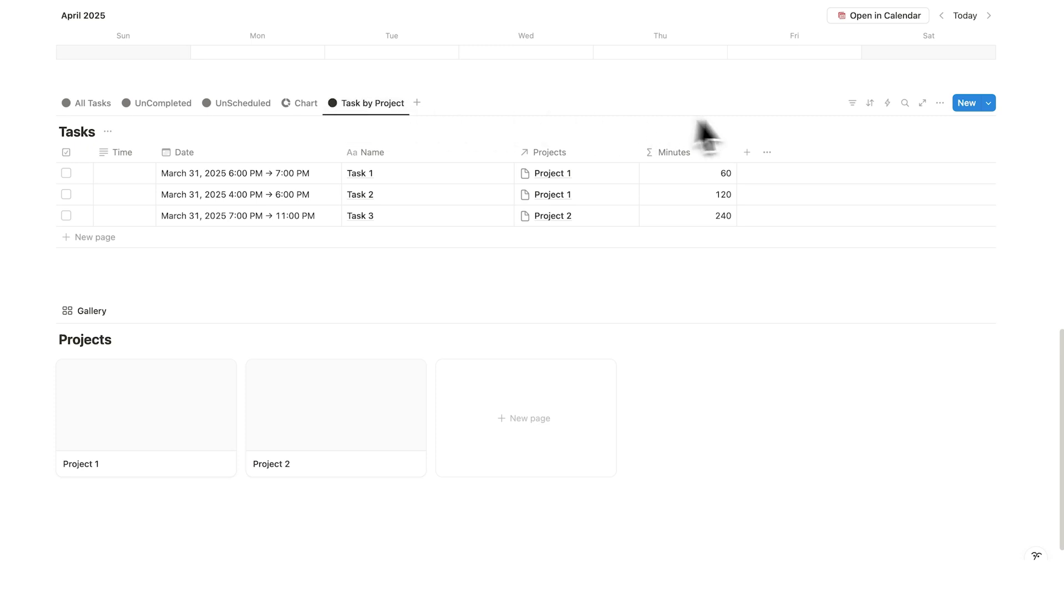
pyautogui.click(940, 102)
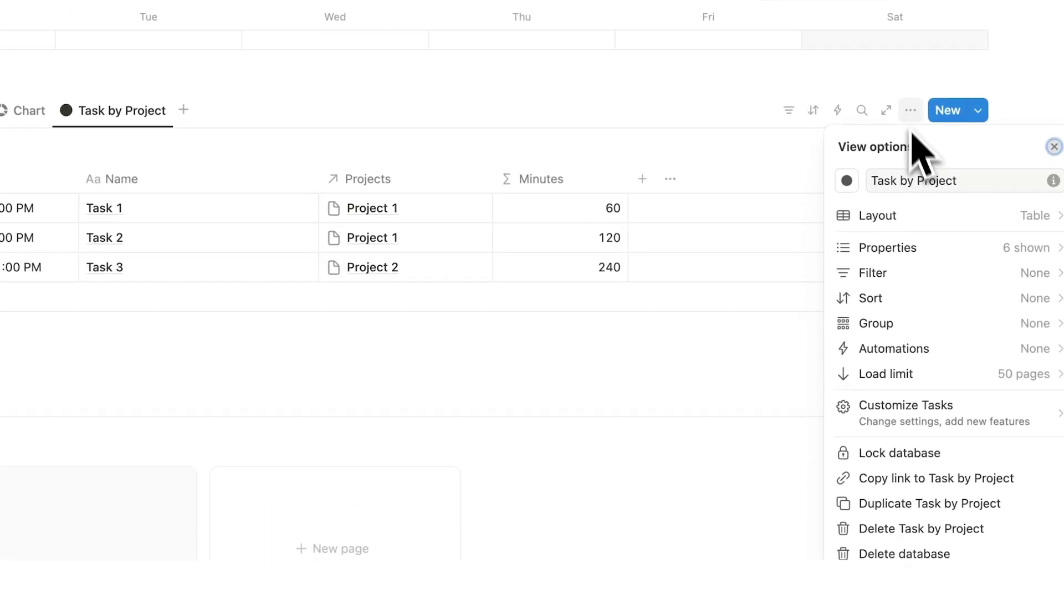
pyautogui.click(921, 328)
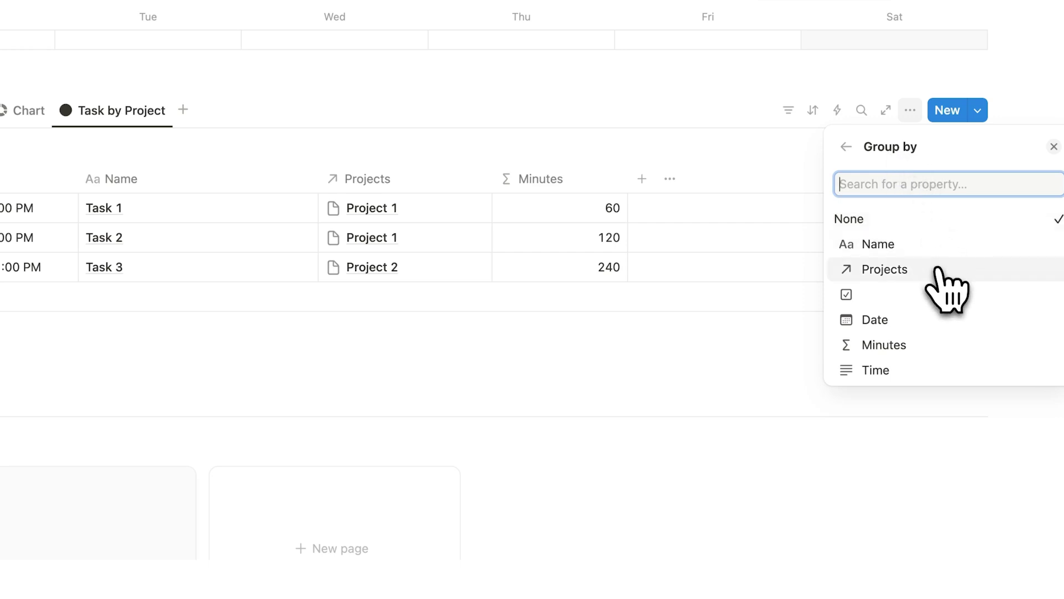
pyautogui.click(948, 290)
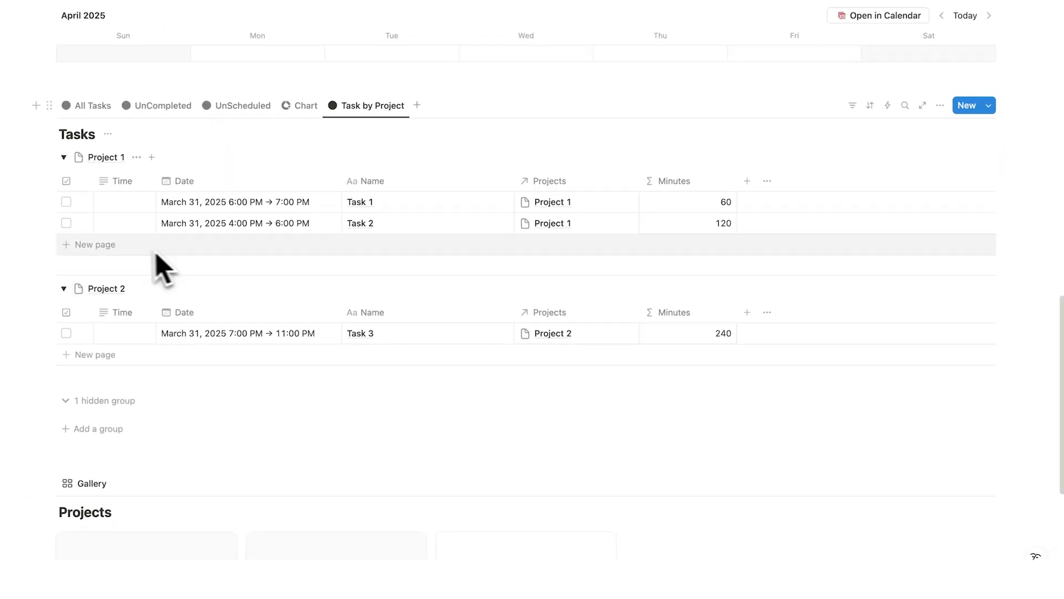
# Add a task named Task 4 in the Project 1 group
pyautogui.click(149, 244)
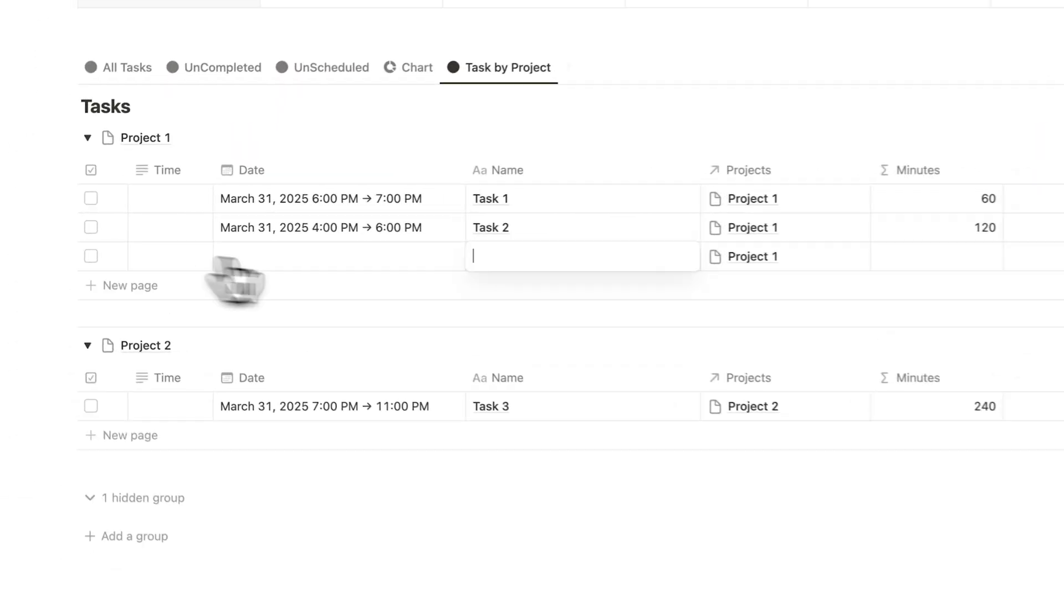
pyautogui.write('Task 4')
pyautogui.press('Return')
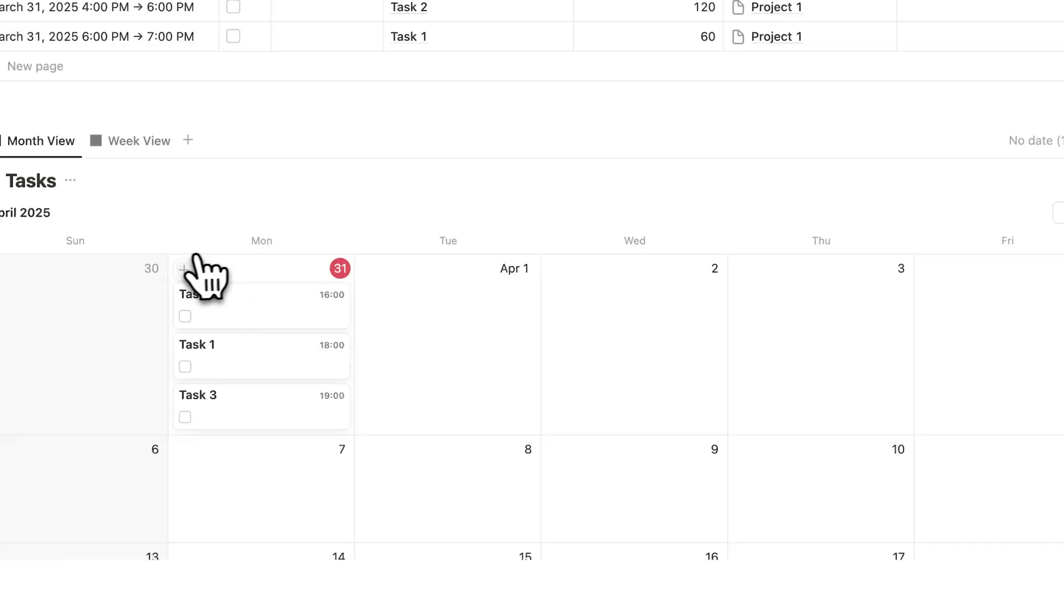
# Create a task on March 31 and link it to Project 2
pyautogui.click(185, 267)
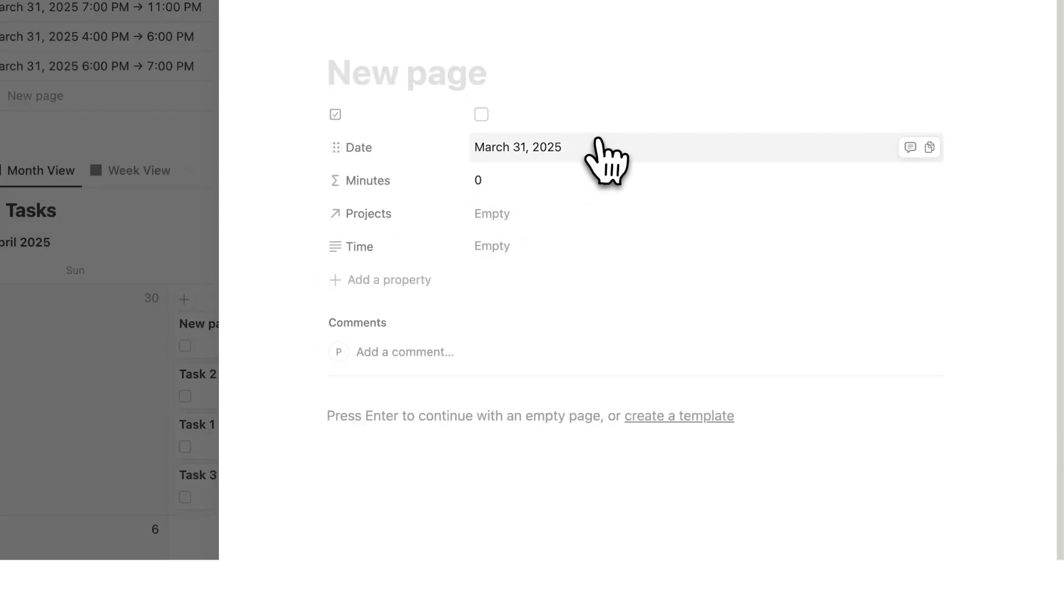
pyautogui.click(548, 214)
pyautogui.click(557, 277)
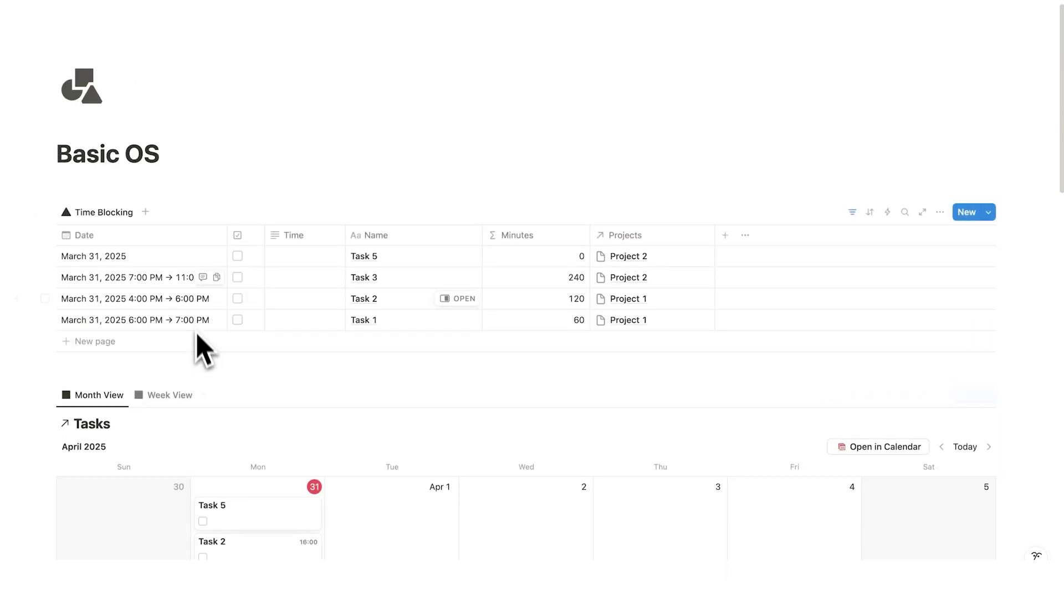
pyautogui.click(199, 195)
# Insert a /button block named New Task on a new line under the Basic OS title
pyautogui.press('Return')
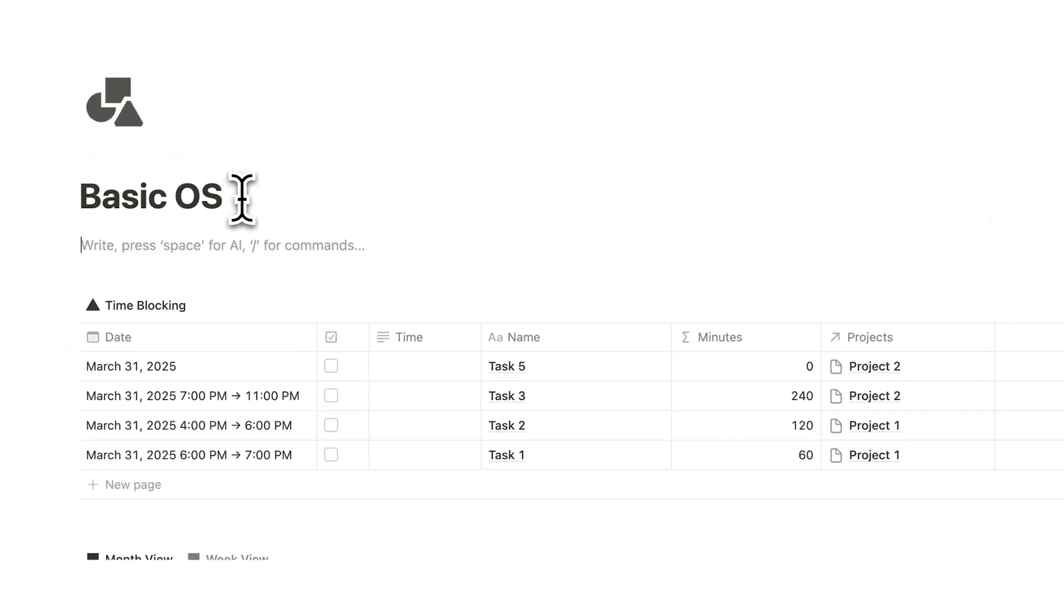
pyautogui.write('/button')
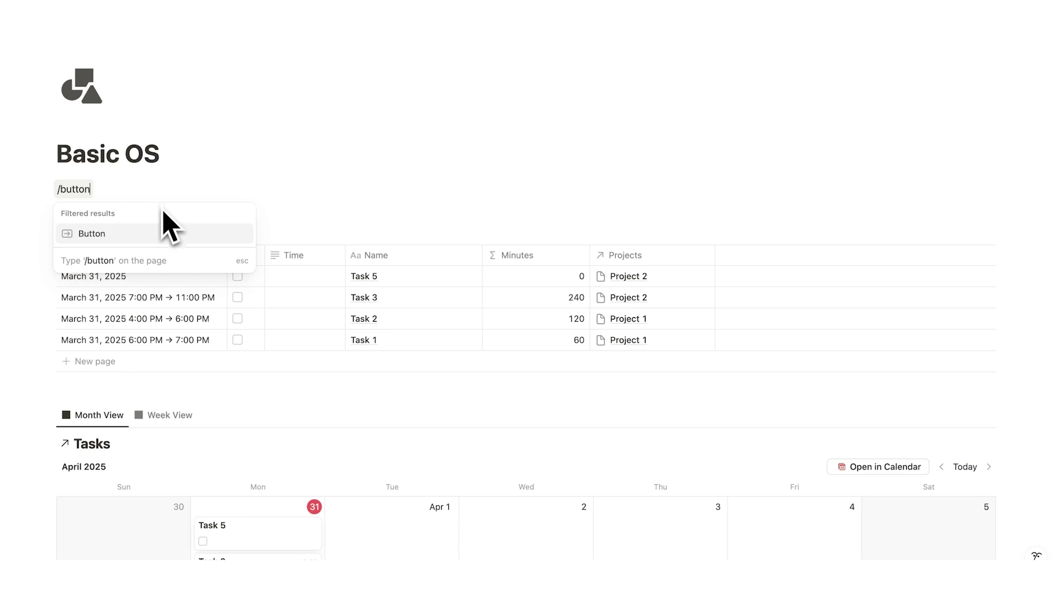
pyautogui.click(145, 235)
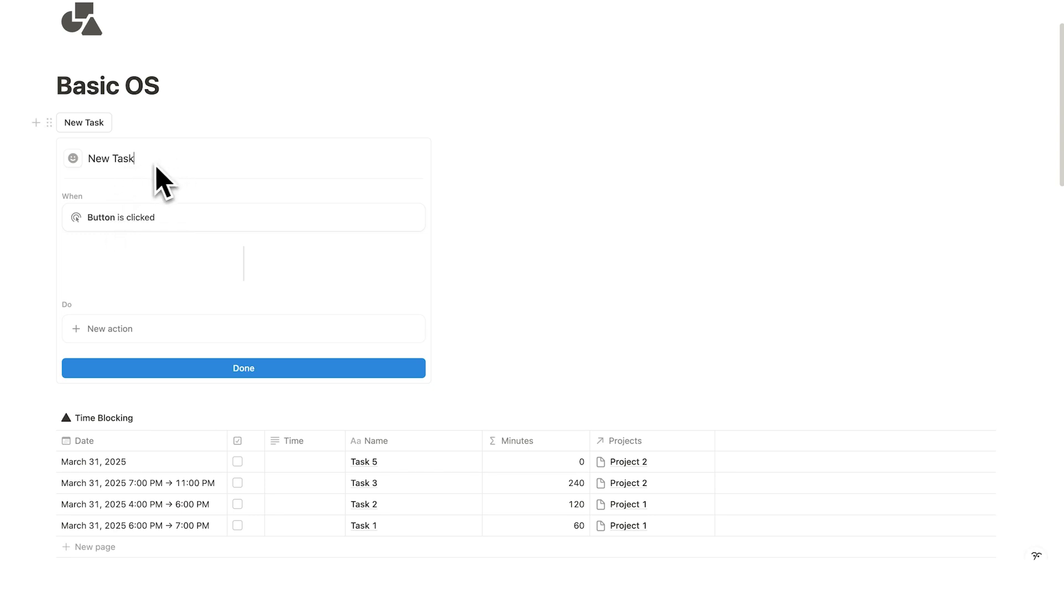
pyautogui.scroll(-3, 157, 168)
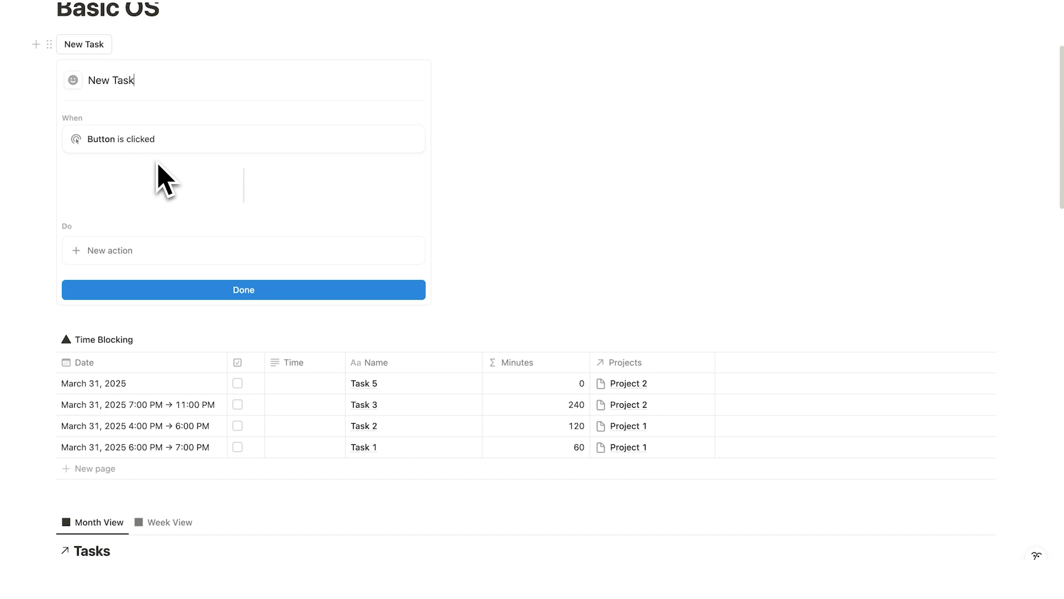
# Give the New Task button an 'Add page to' action targeting the Tasks (Basic OS) database
pyautogui.click(124, 251)
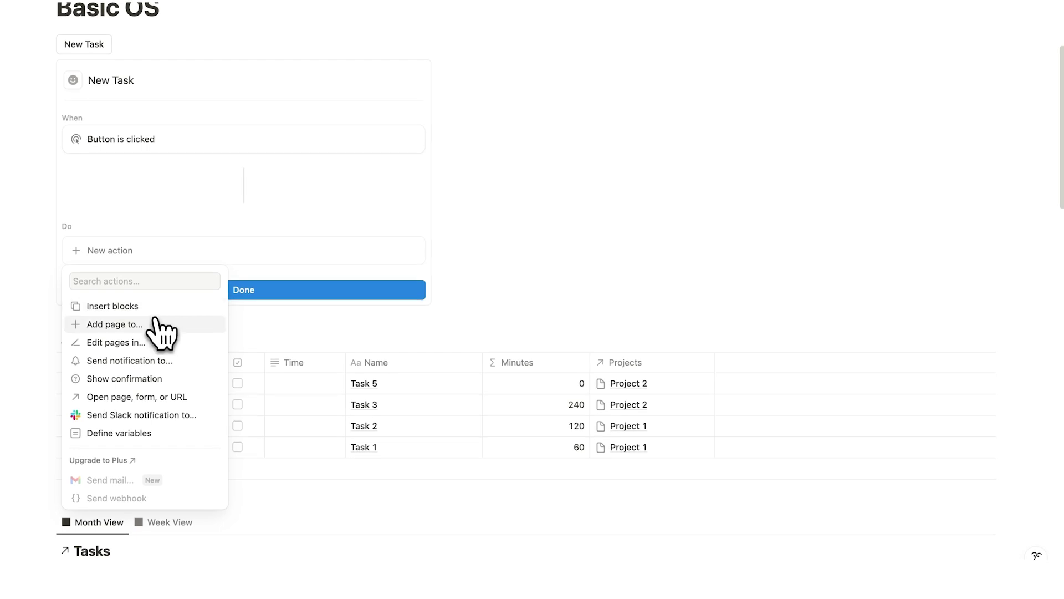
pyautogui.click(157, 325)
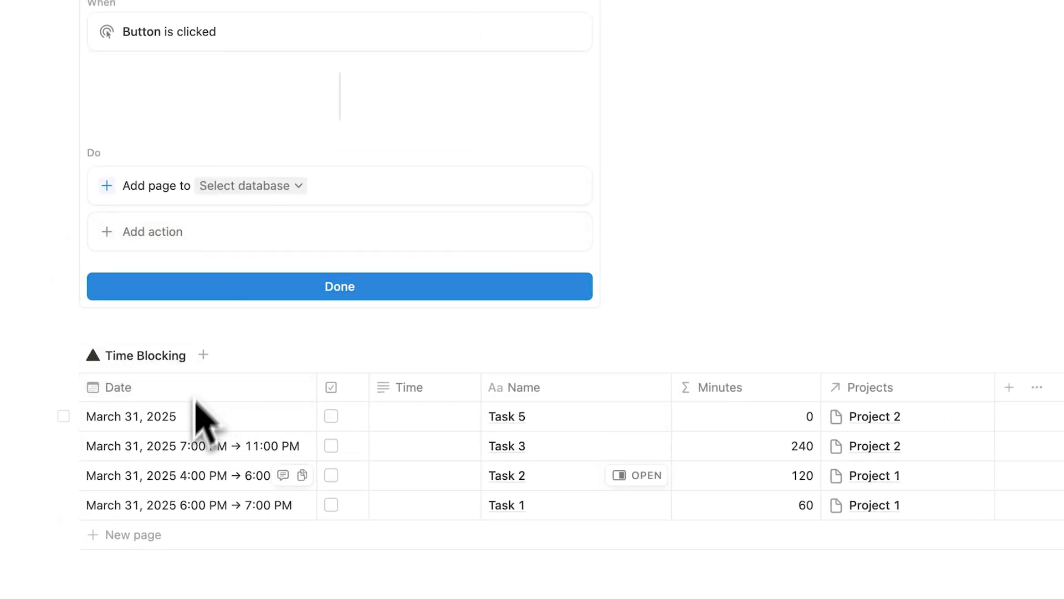
pyautogui.click(264, 186)
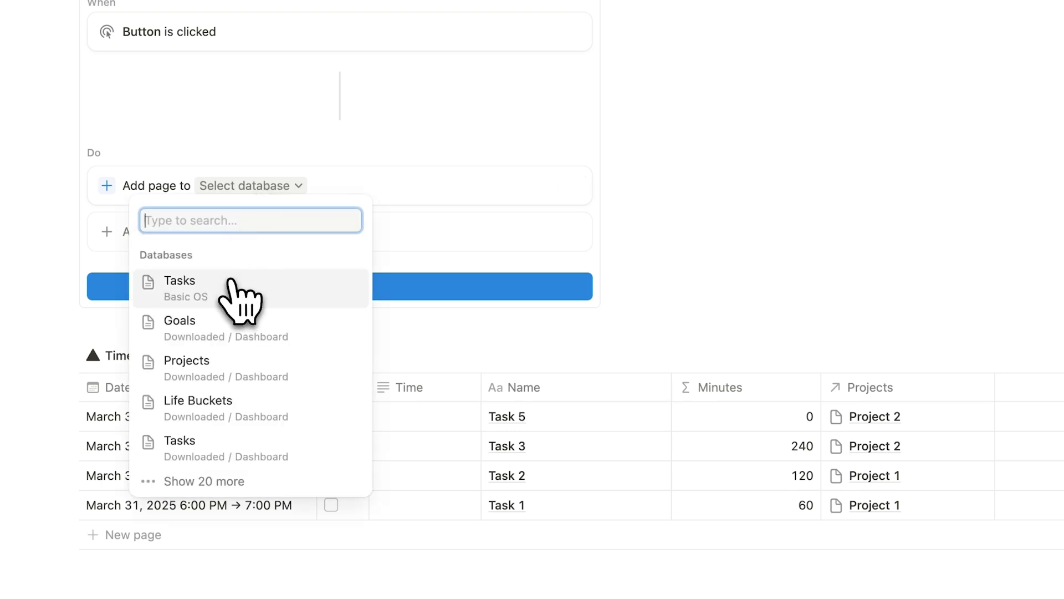
pyautogui.click(237, 293)
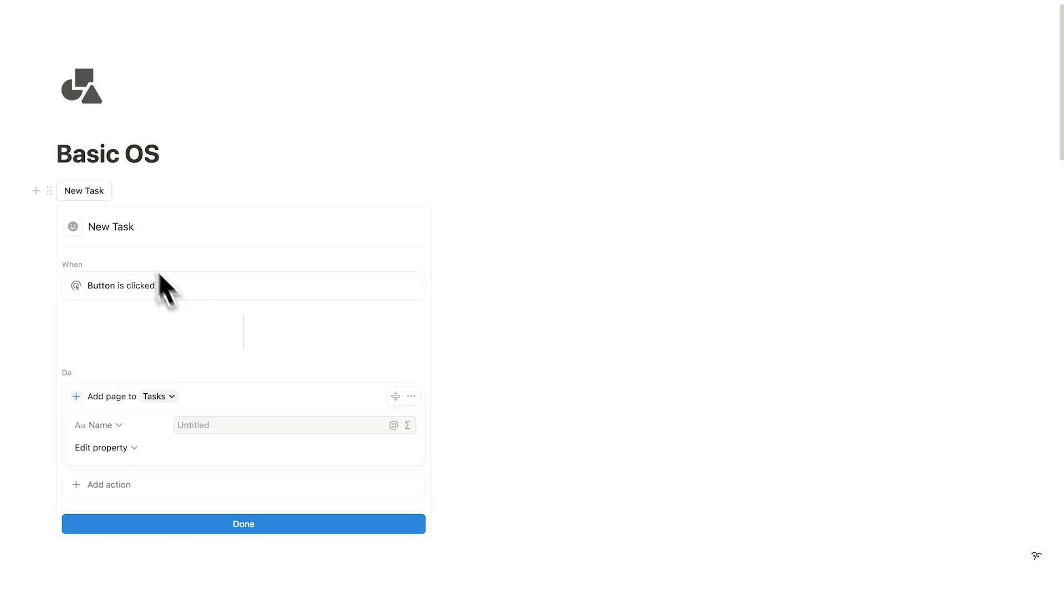
pyautogui.scroll(-4, 200, 176)
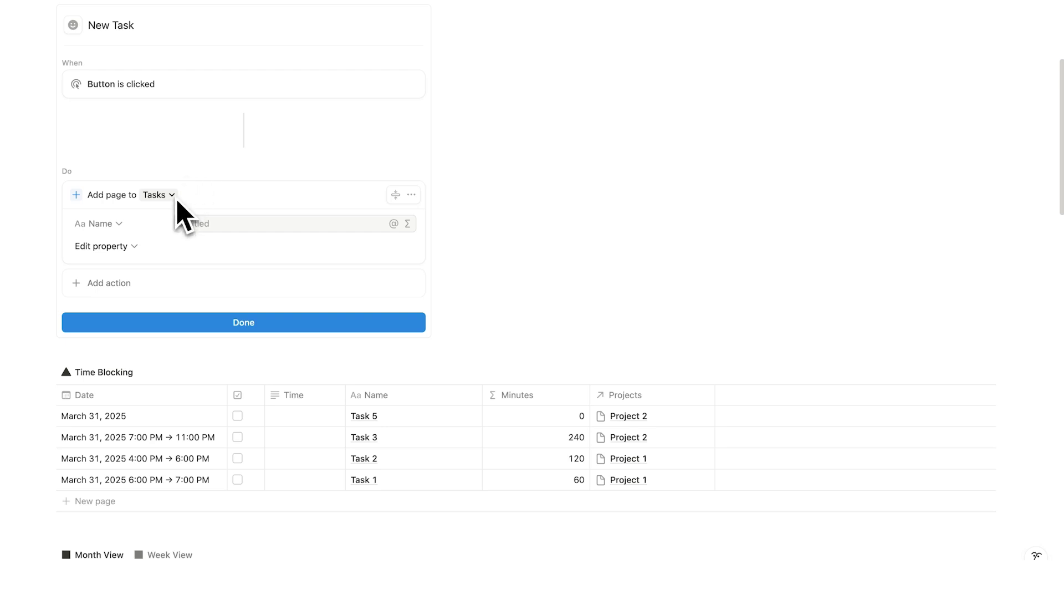
pyautogui.scroll(2, 238, 333)
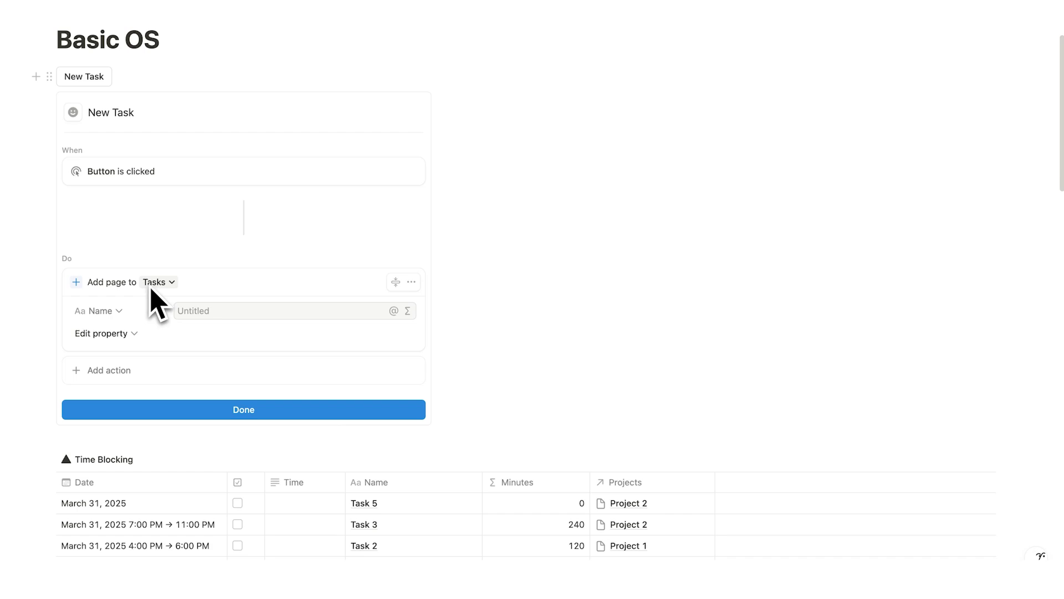
pyautogui.scroll(-5, 157, 303)
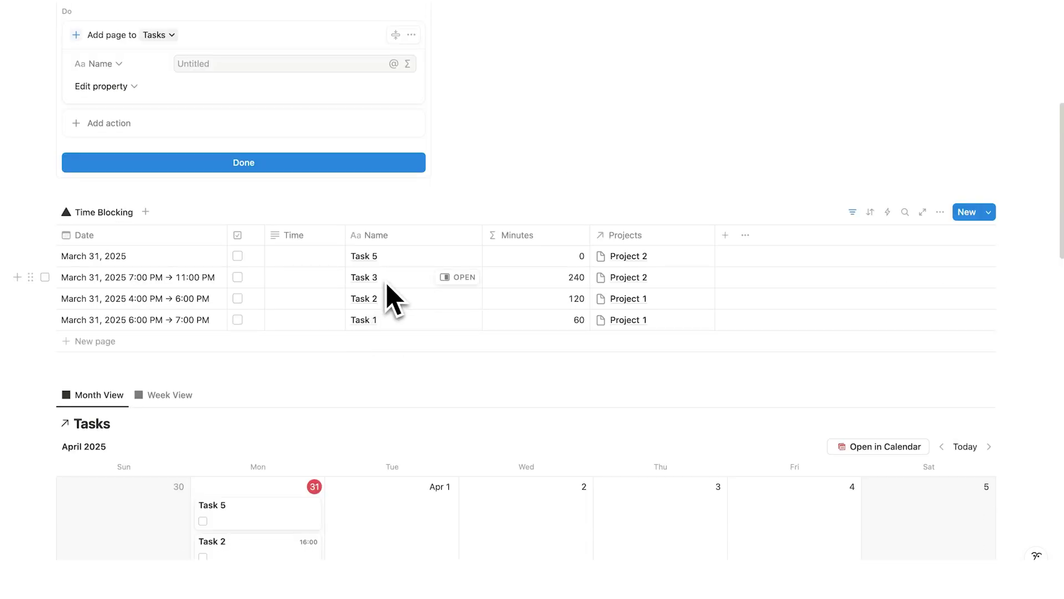
pyautogui.scroll(2, 167, 366)
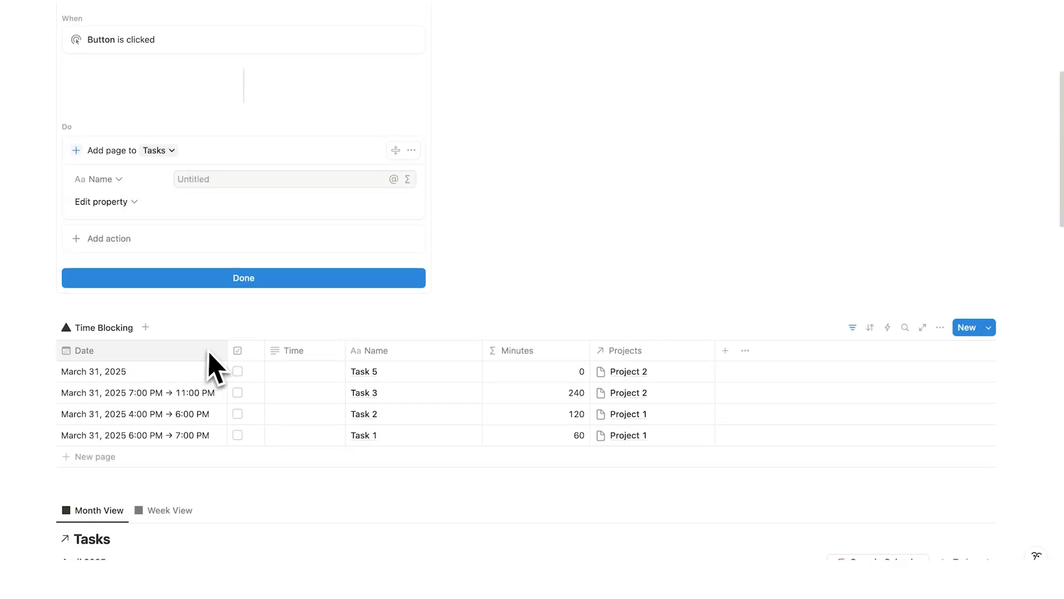
# Add an action opening the 'Page added' in Center peek, then finish the button setup
pyautogui.click(157, 255)
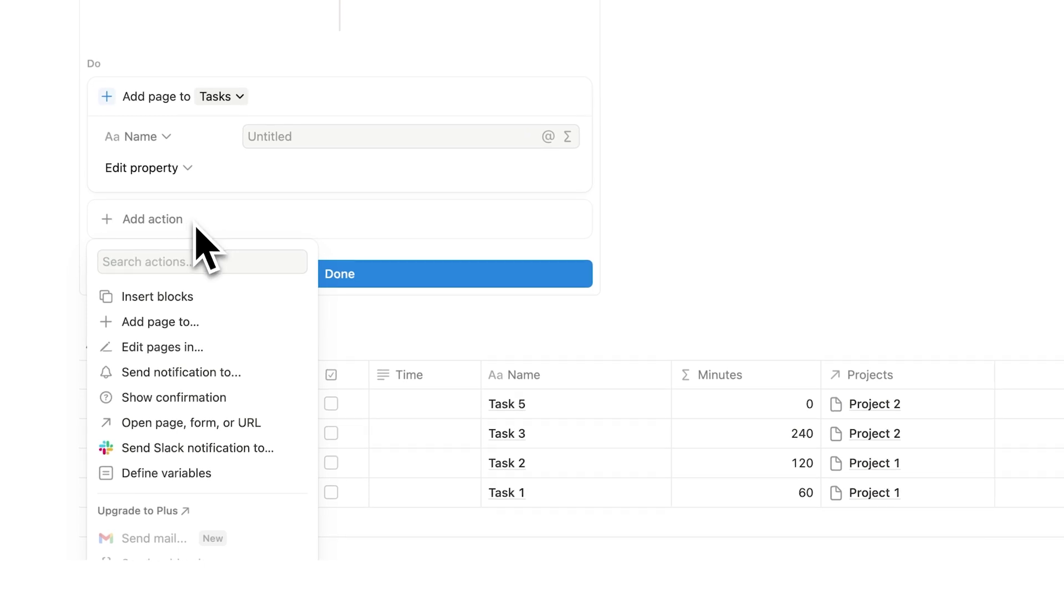
pyautogui.click(242, 432)
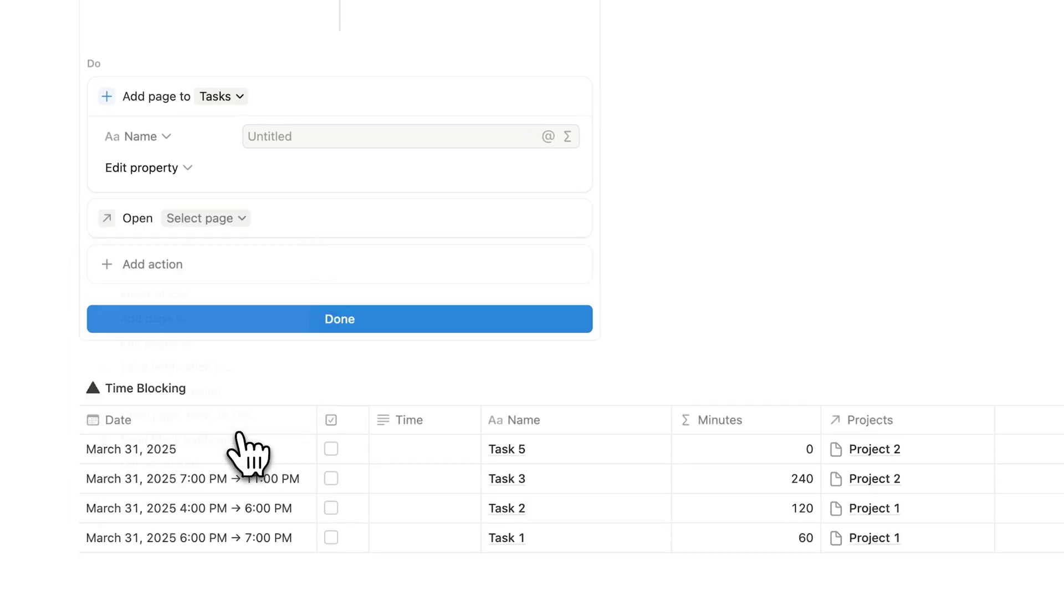
pyautogui.scroll(4, 287, 321)
pyautogui.scroll(2, 261, 194)
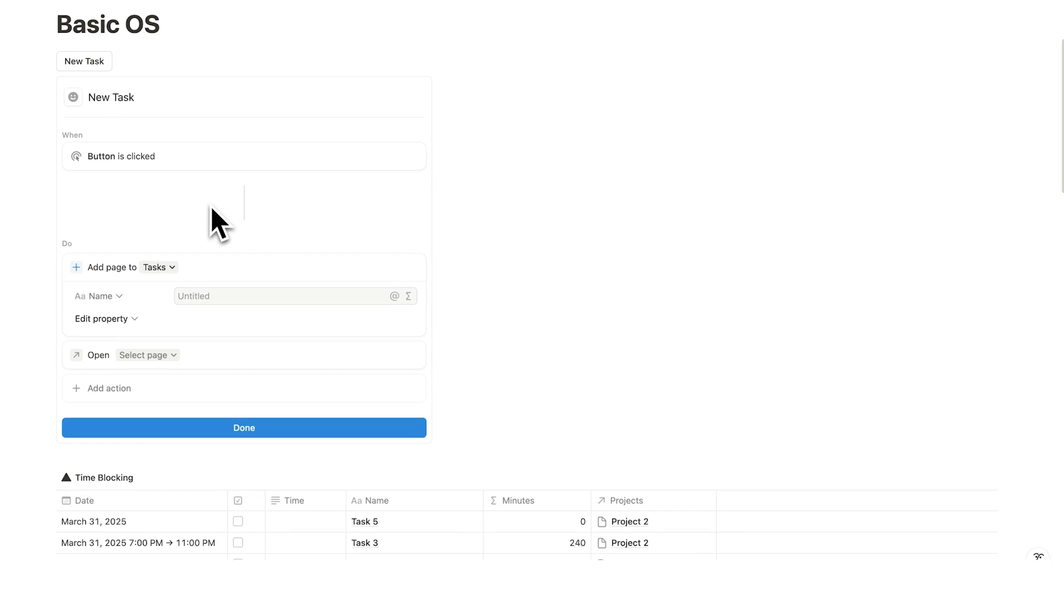
pyautogui.click(149, 354)
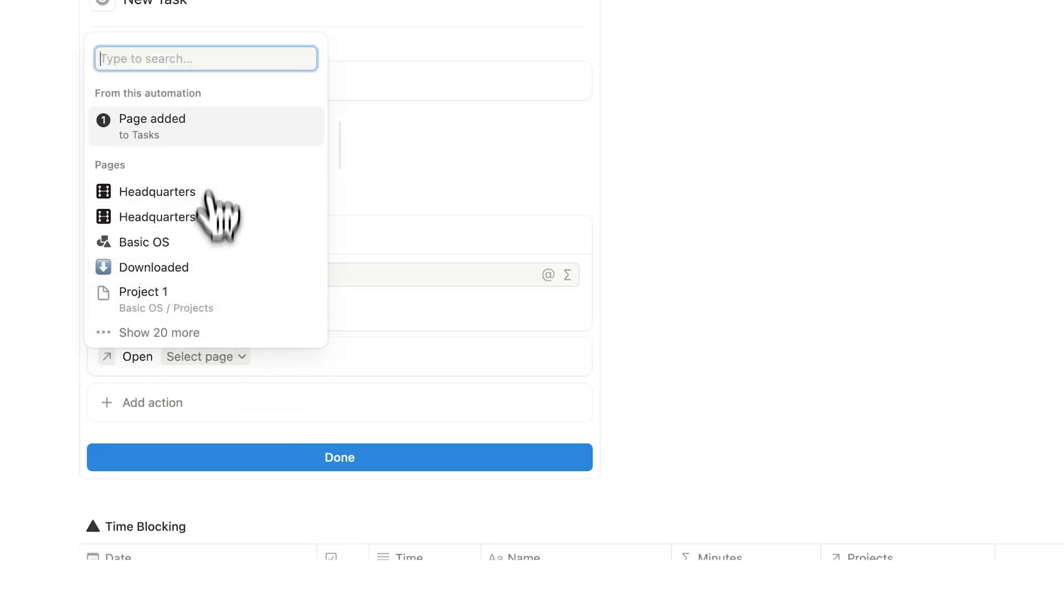
pyautogui.click(215, 128)
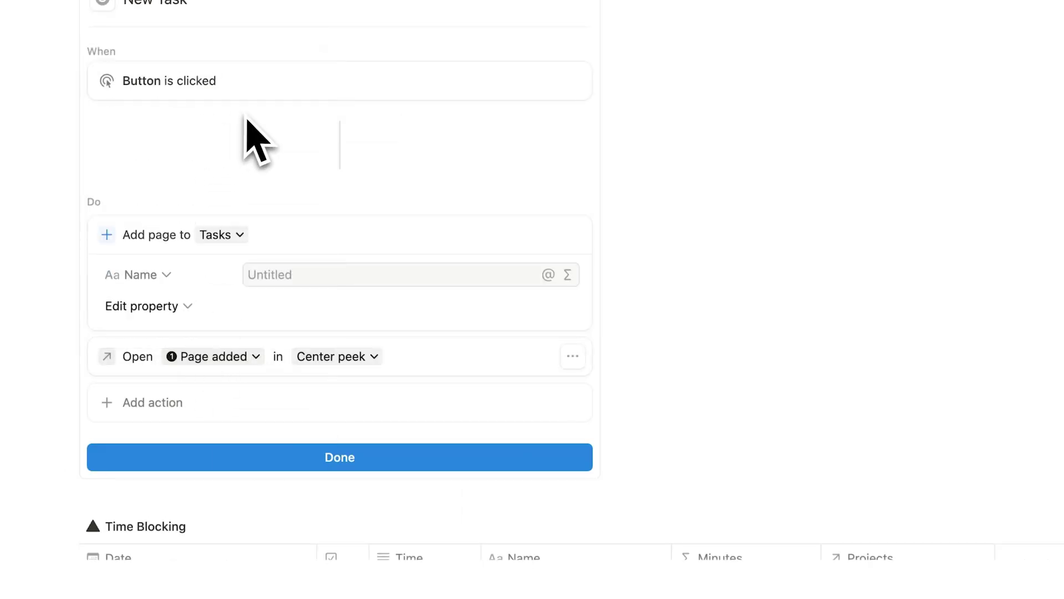
pyautogui.click(301, 357)
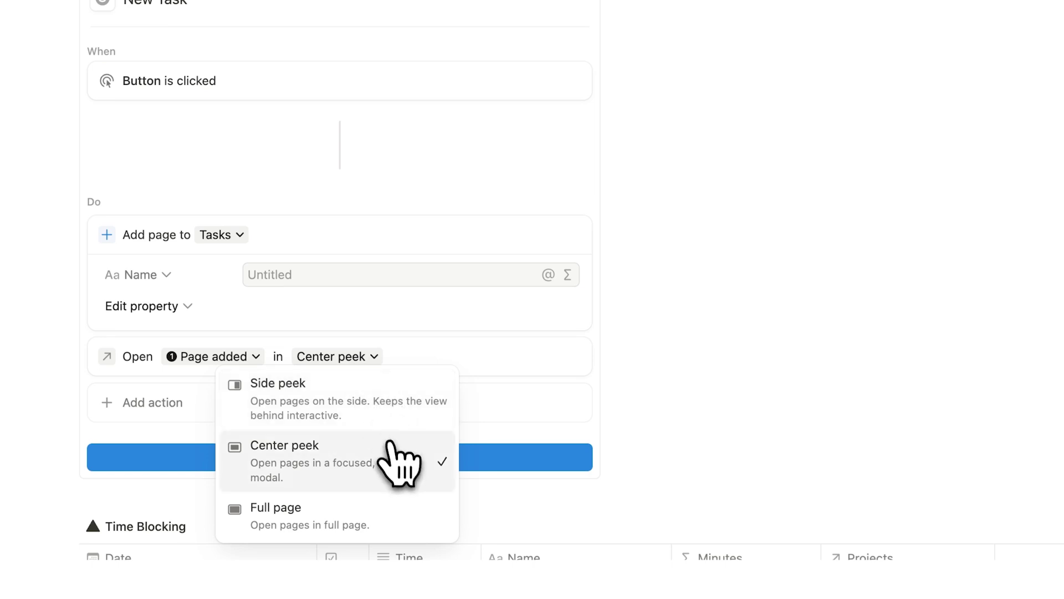
pyautogui.click(353, 452)
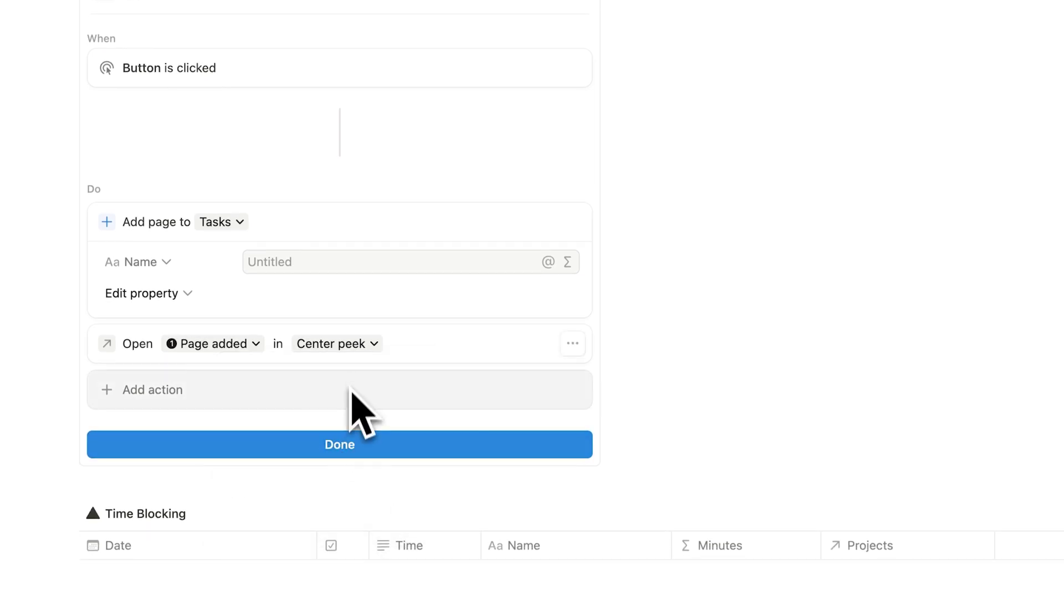
pyautogui.click(345, 443)
pyautogui.scroll(3, 355, 437)
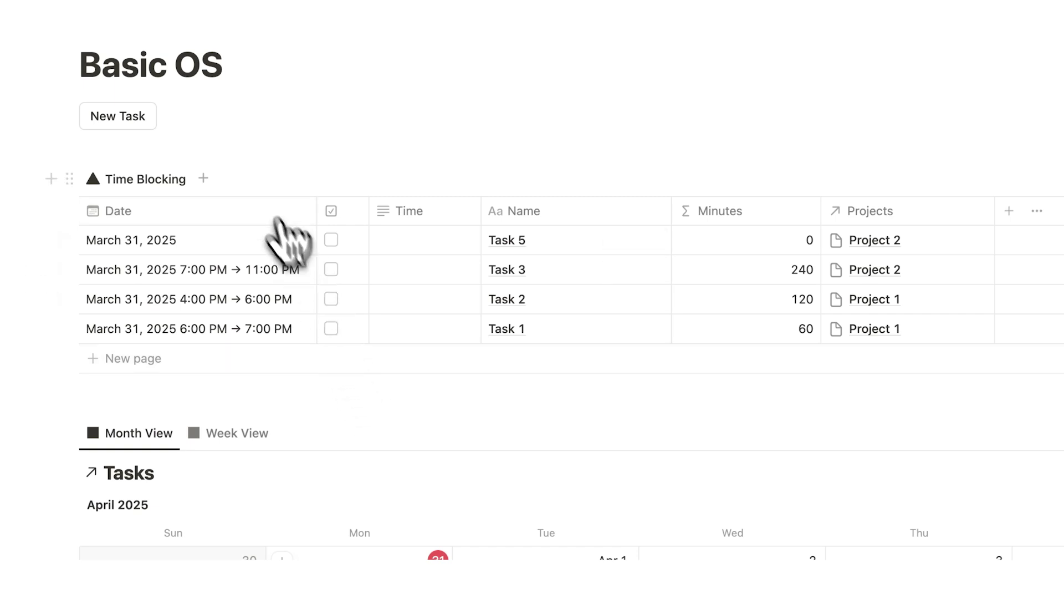
# Use New Task to create Task 7, then scroll through the calendar and Task by Project view
pyautogui.click(133, 125)
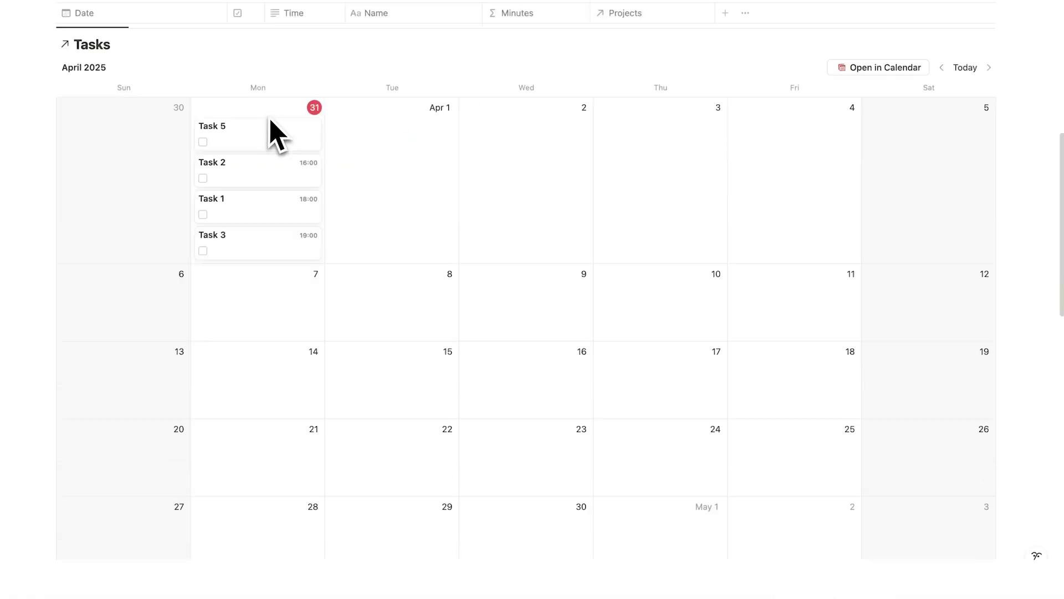
pyautogui.scroll(-10, 270, 120)
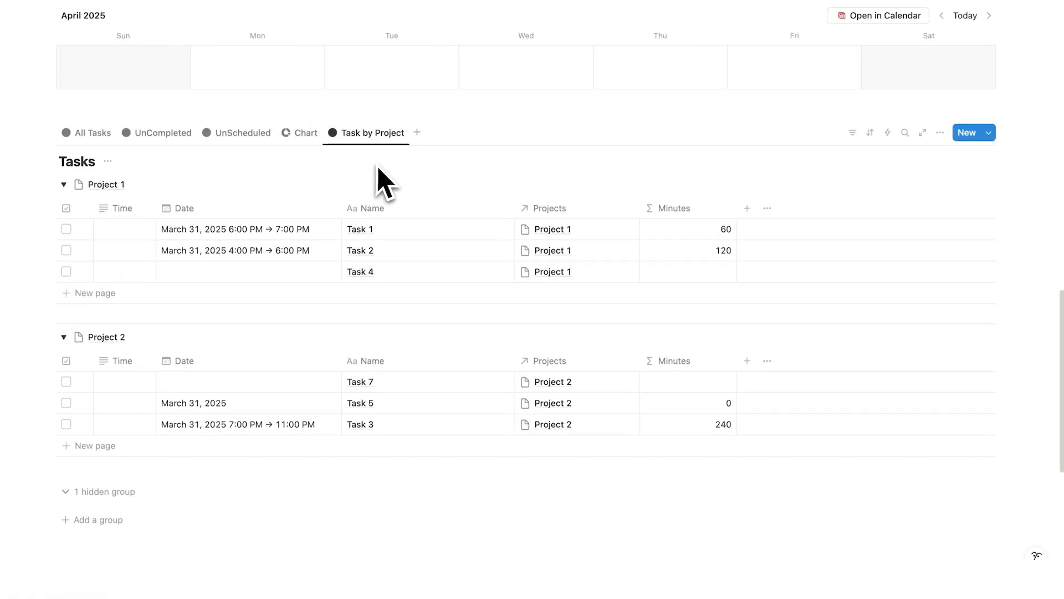
pyautogui.scroll(-2, 383, 183)
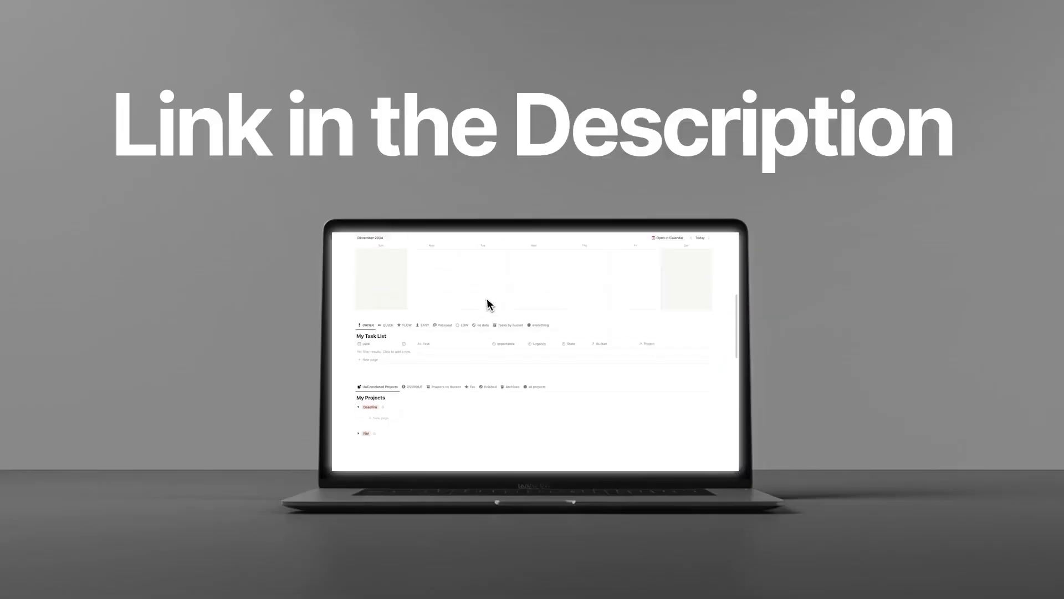
pyautogui.scroll(-10, 405, 188)
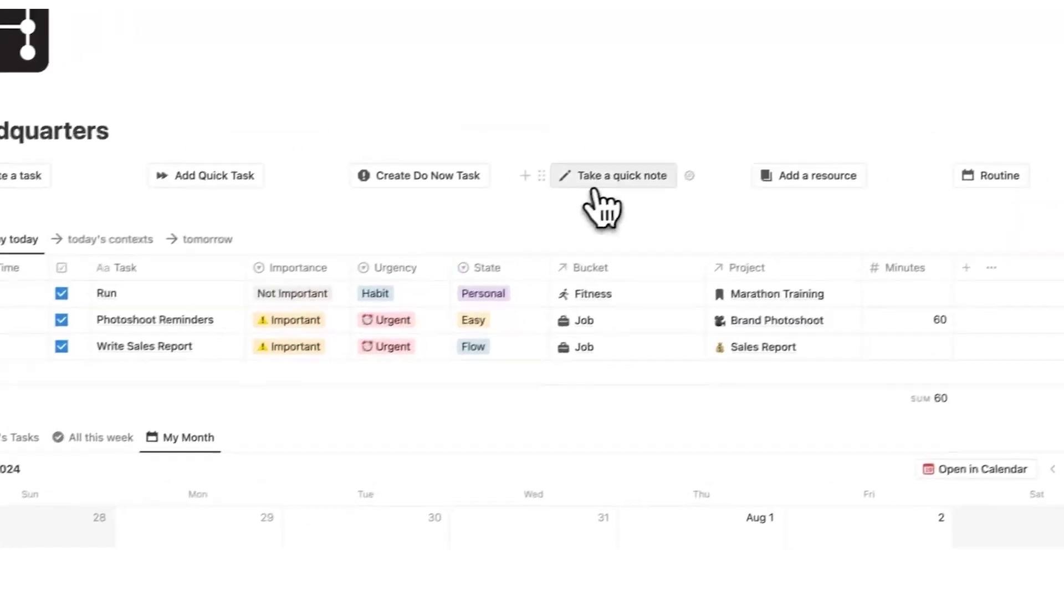
pyautogui.click(559, 351)
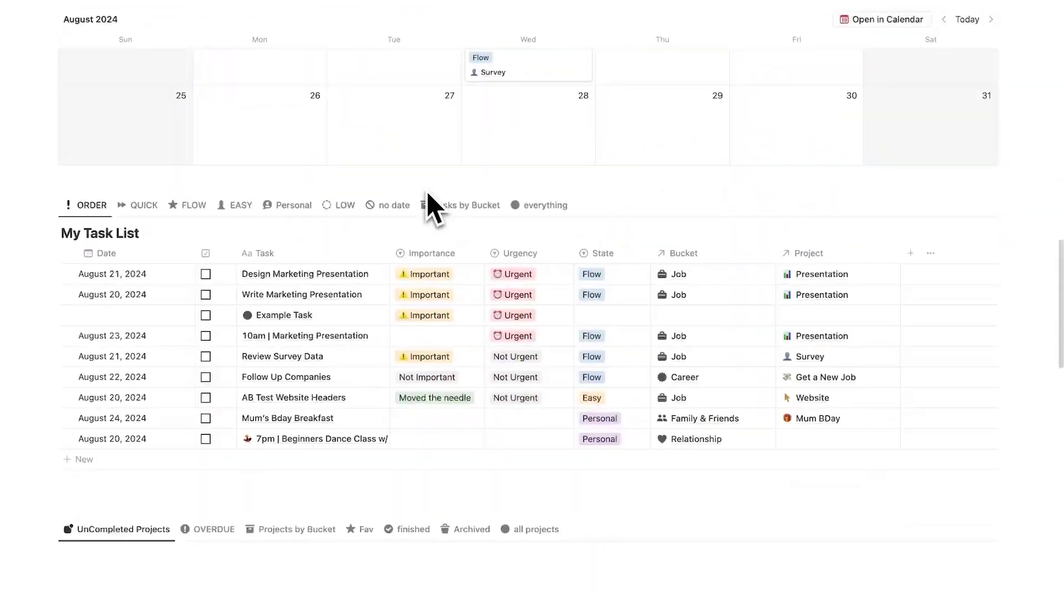
pyautogui.scroll(15, 428, 206)
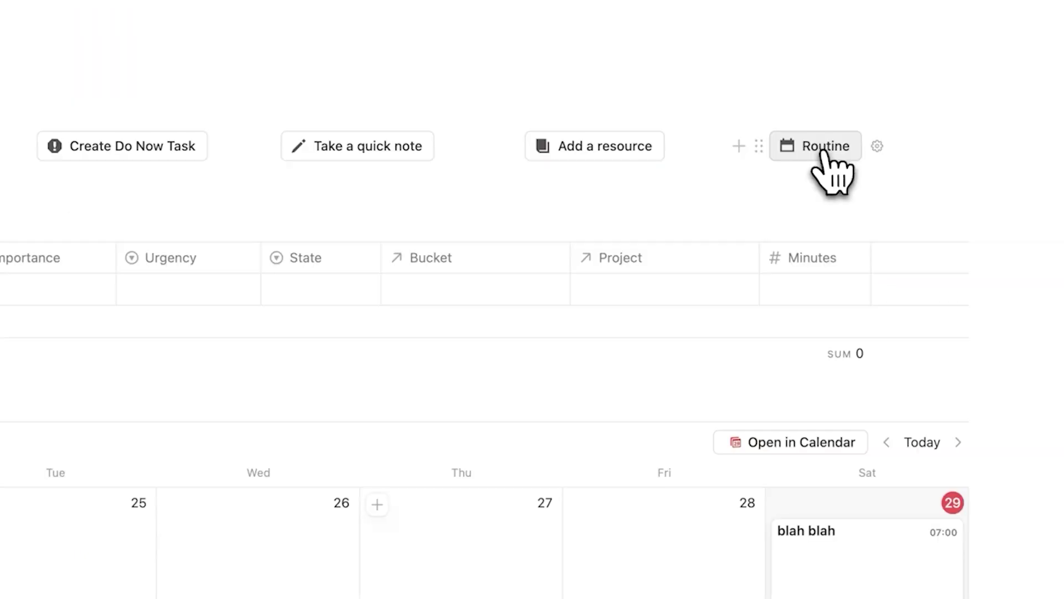
pyautogui.click(823, 151)
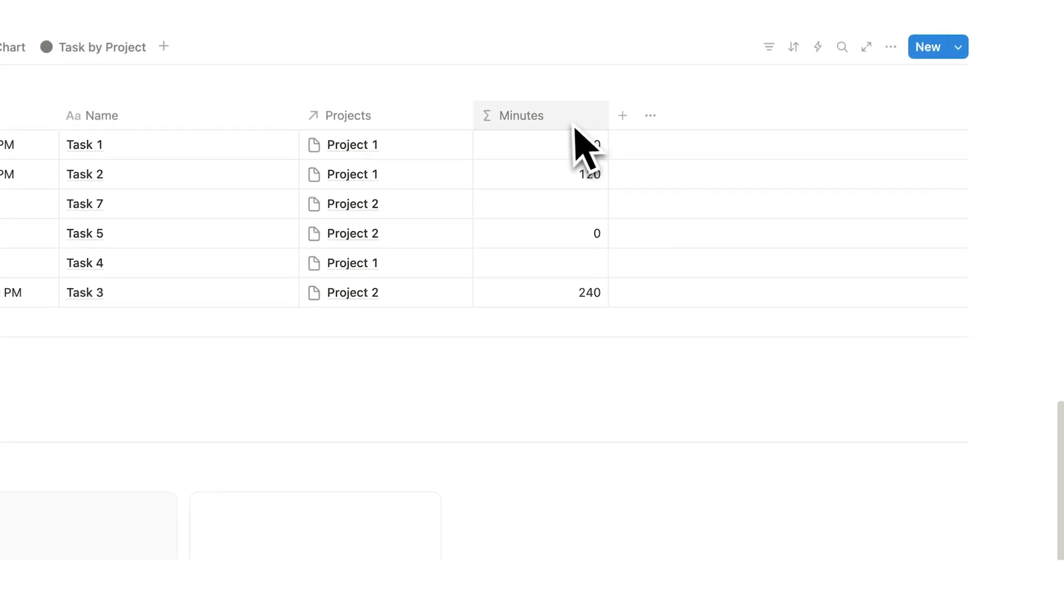
# Review the Minutes formula, then add a new Formula property to the Tasks table
pyautogui.click(574, 146)
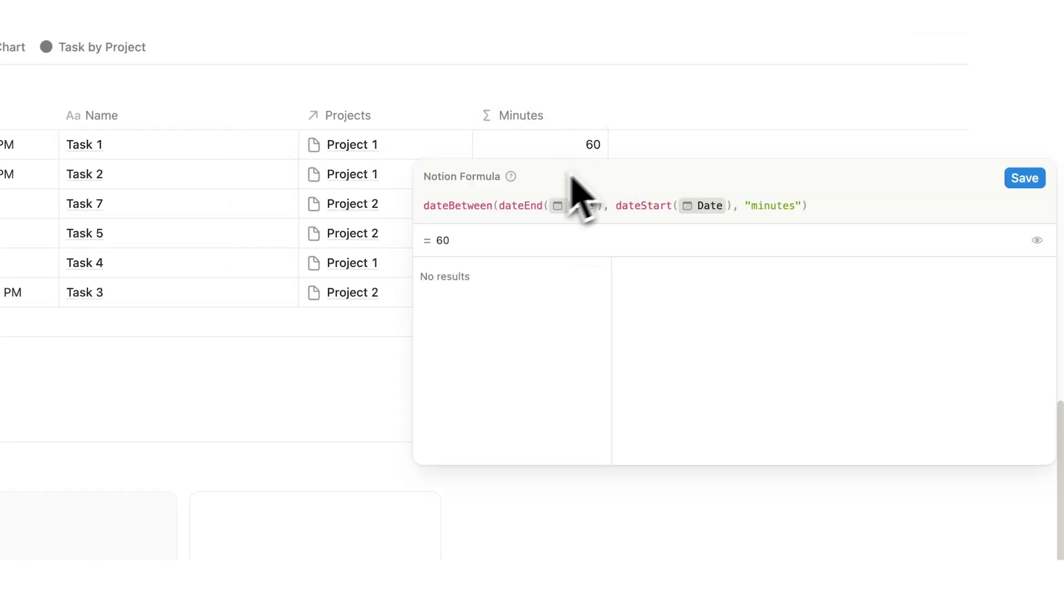
pyautogui.click(735, 108)
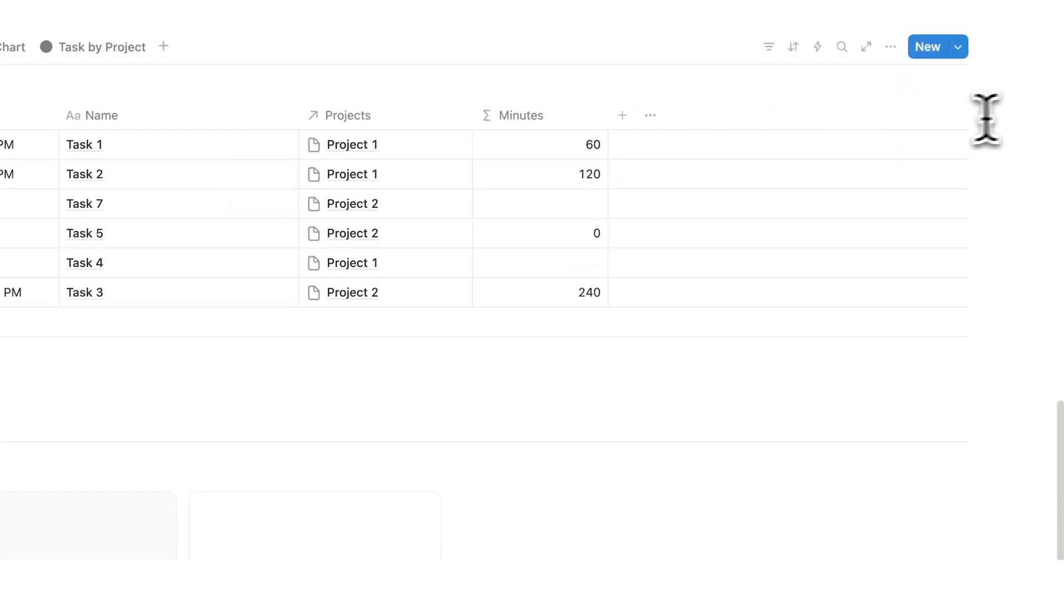
pyautogui.click(623, 117)
pyautogui.scroll(-7, 954, 306)
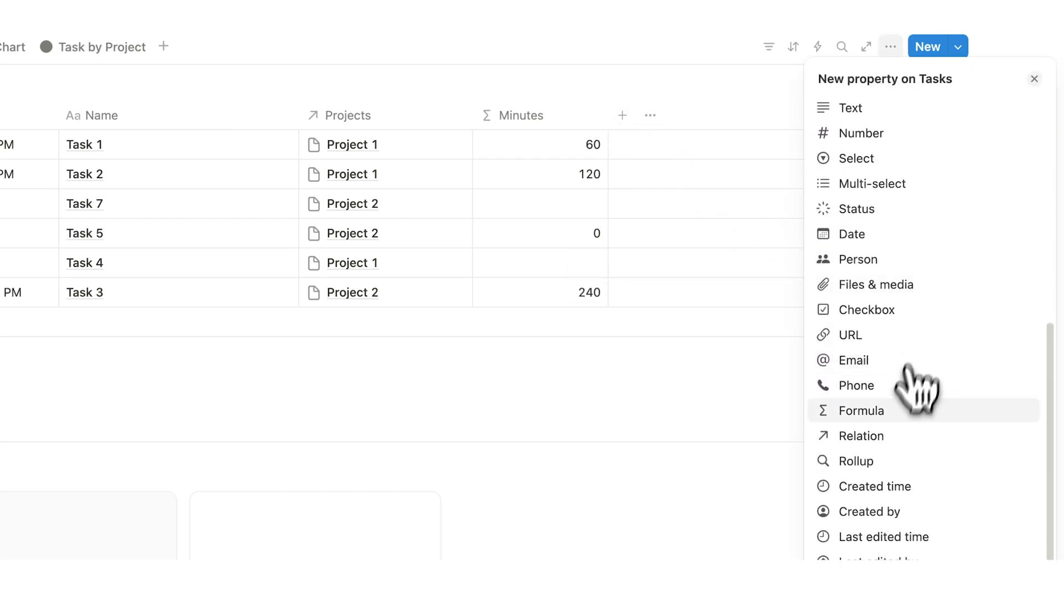
pyautogui.click(915, 412)
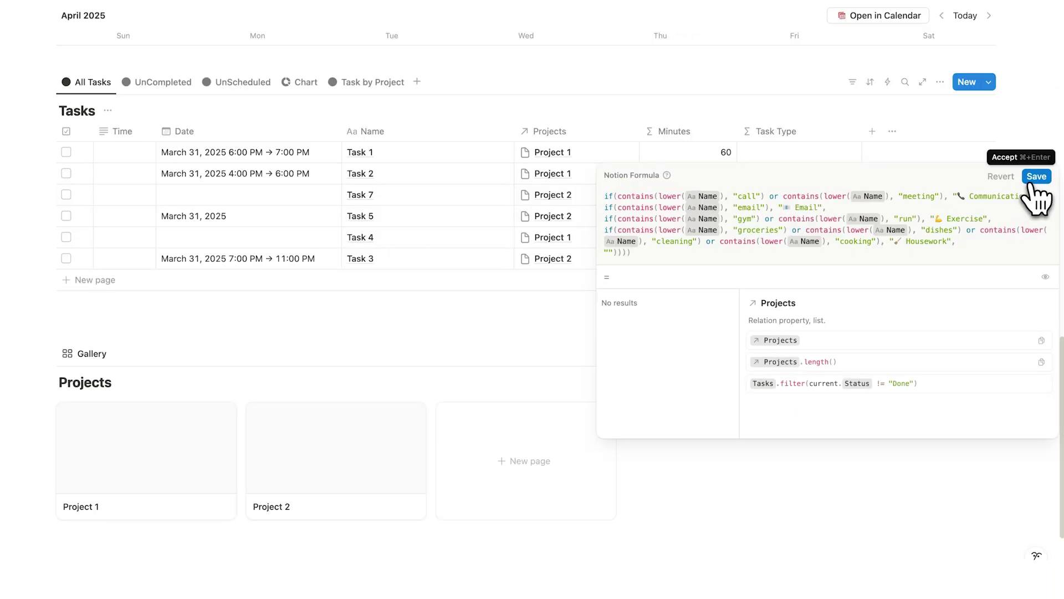
# Save the Task Type formula and add a meeting task and a 'Call' task
pyautogui.click(1035, 178)
pyautogui.click(248, 280)
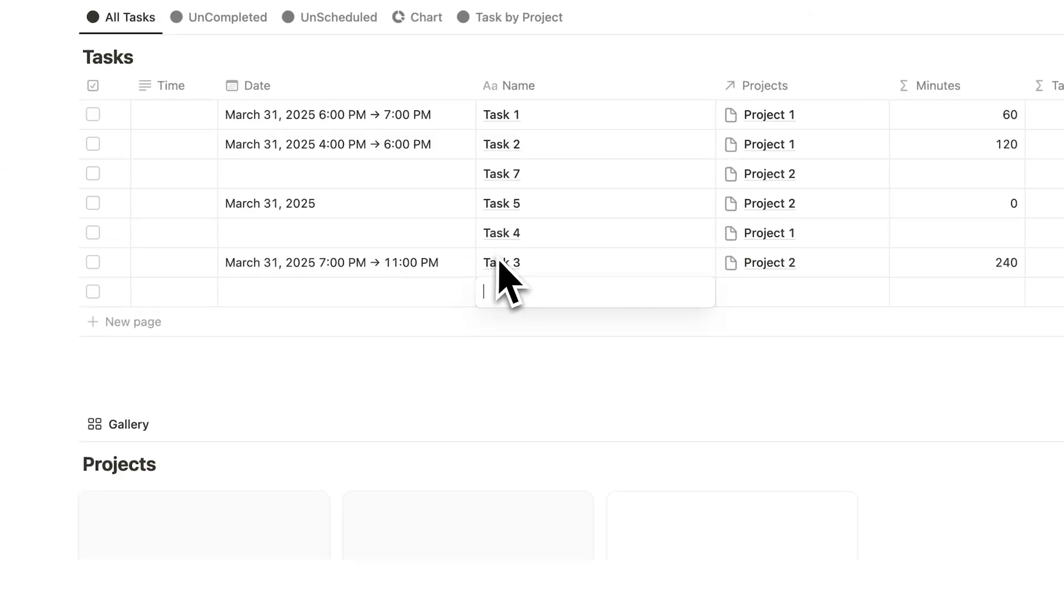
pyautogui.write('M')
pyautogui.write('eeting with J')
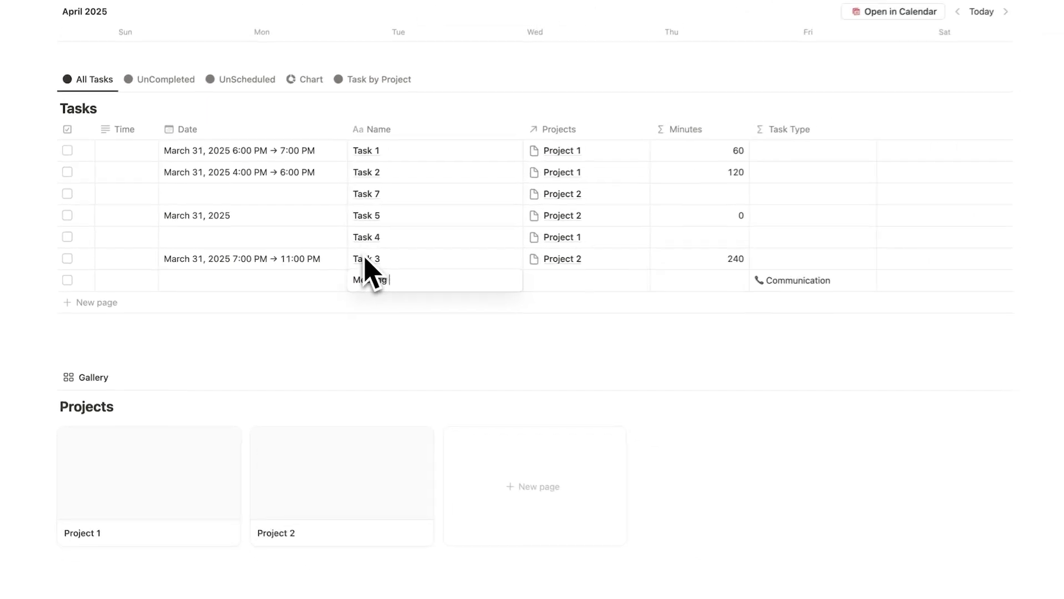
pyautogui.write('ohn')
pyautogui.press('Return')
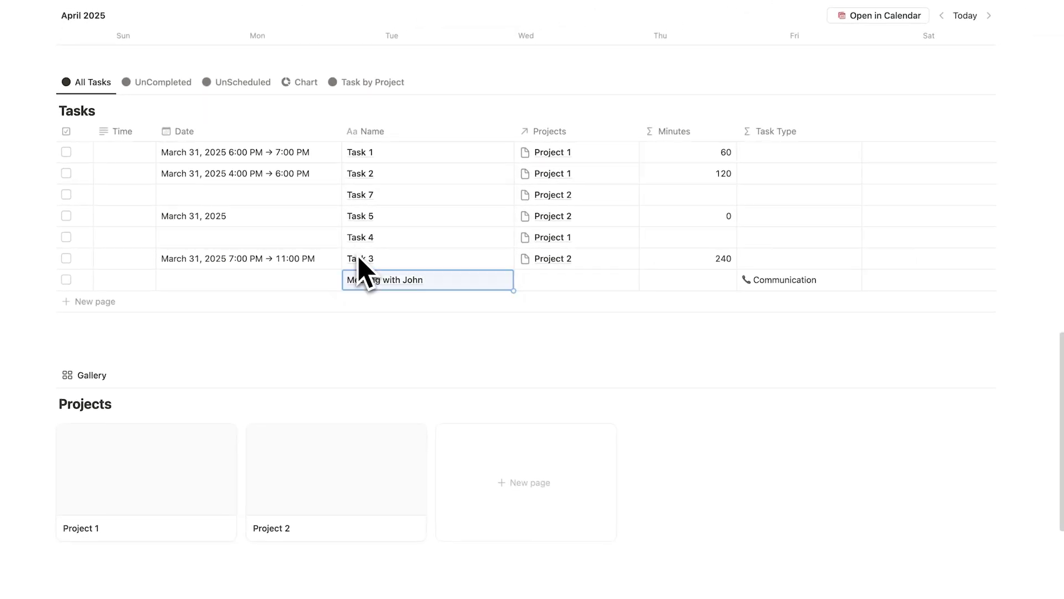
pyautogui.click(310, 301)
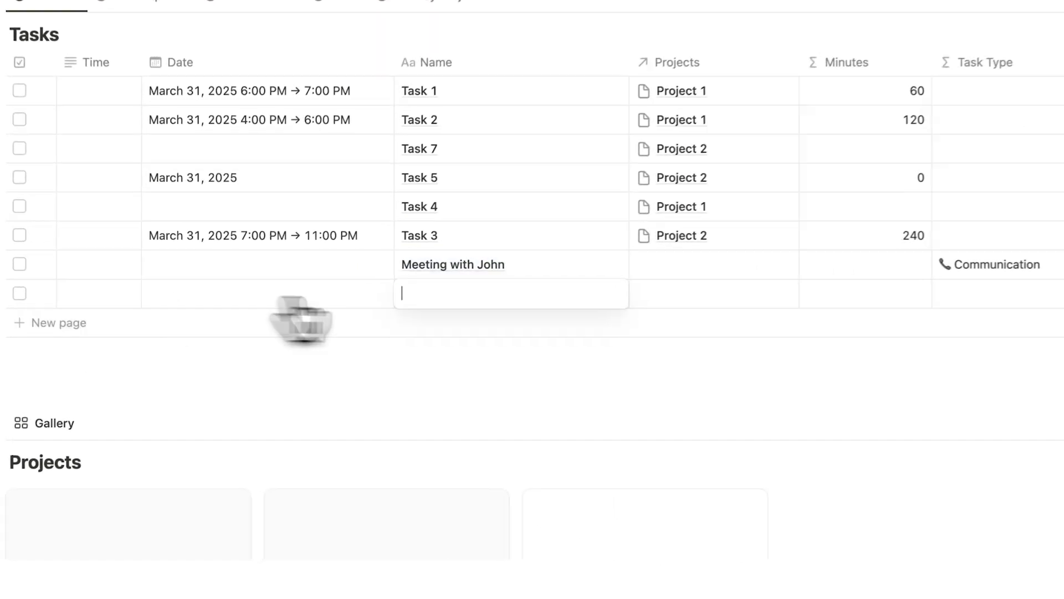
pyautogui.write('Call with John')
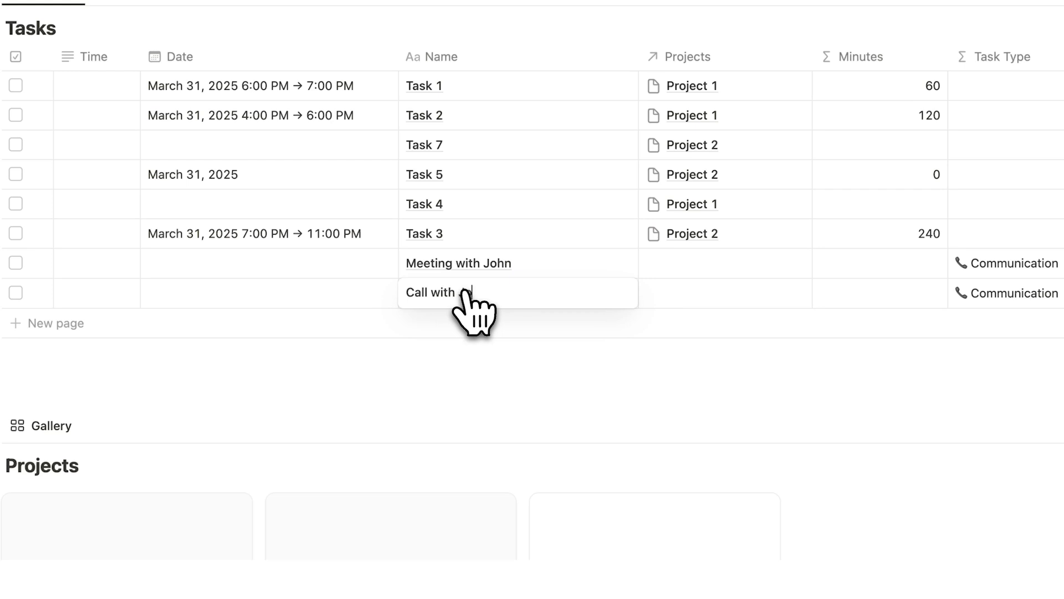
pyautogui.click(1005, 311)
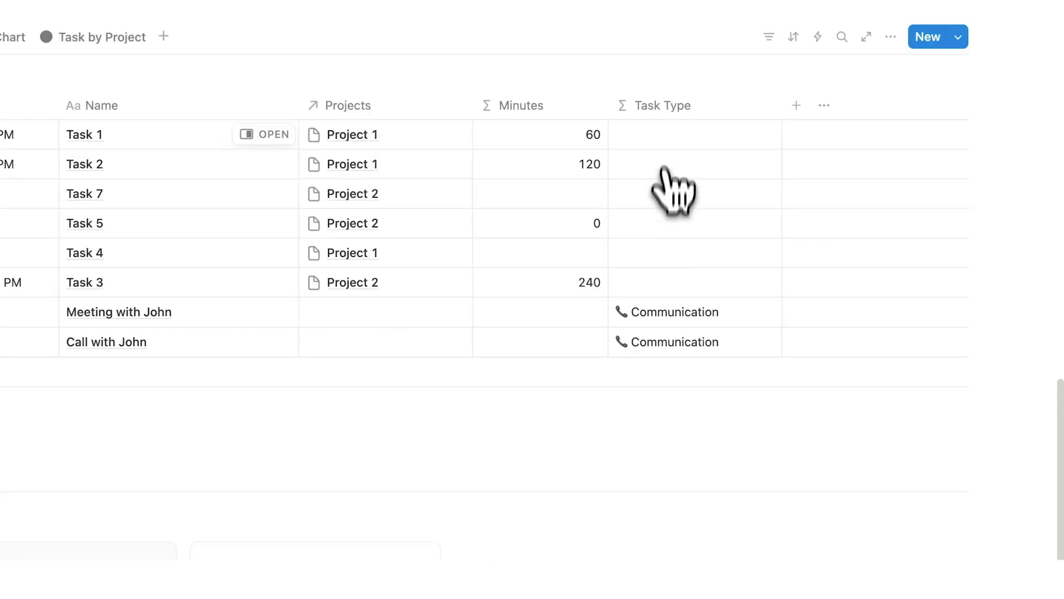
# Recheck the Task Type formula and add an email task for the same contact
pyautogui.click(666, 280)
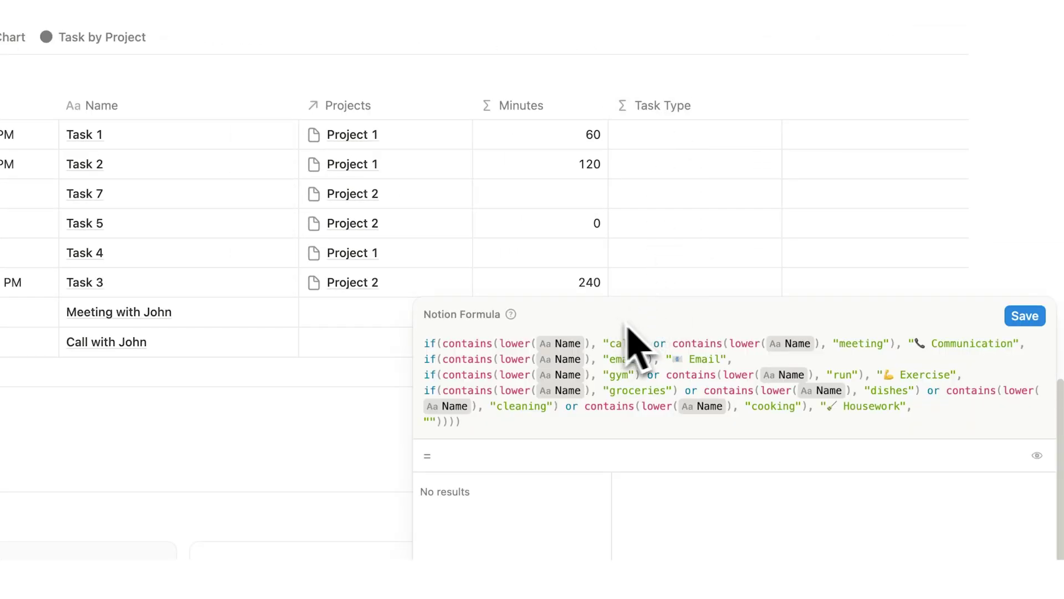
pyautogui.press('Escape')
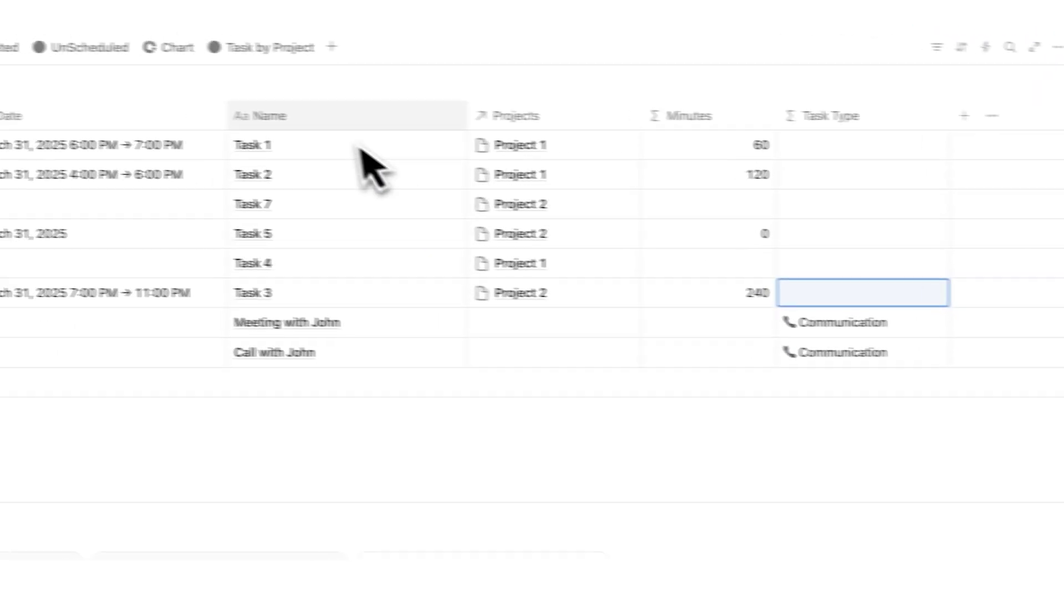
pyautogui.click(368, 386)
pyautogui.write('Email Jo')
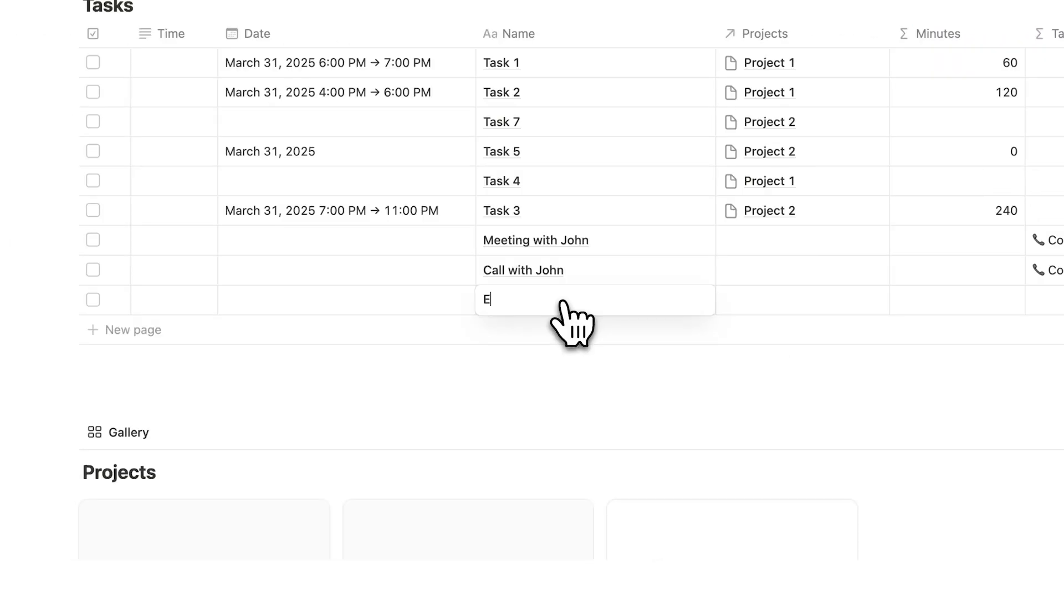
pyautogui.write('hn')
pyautogui.press('Escape')
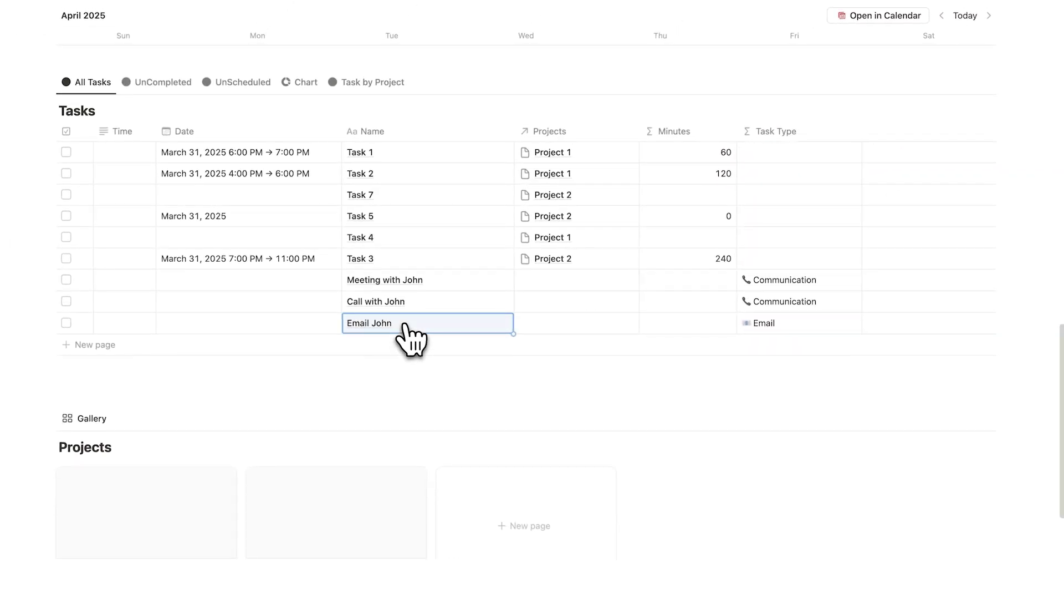